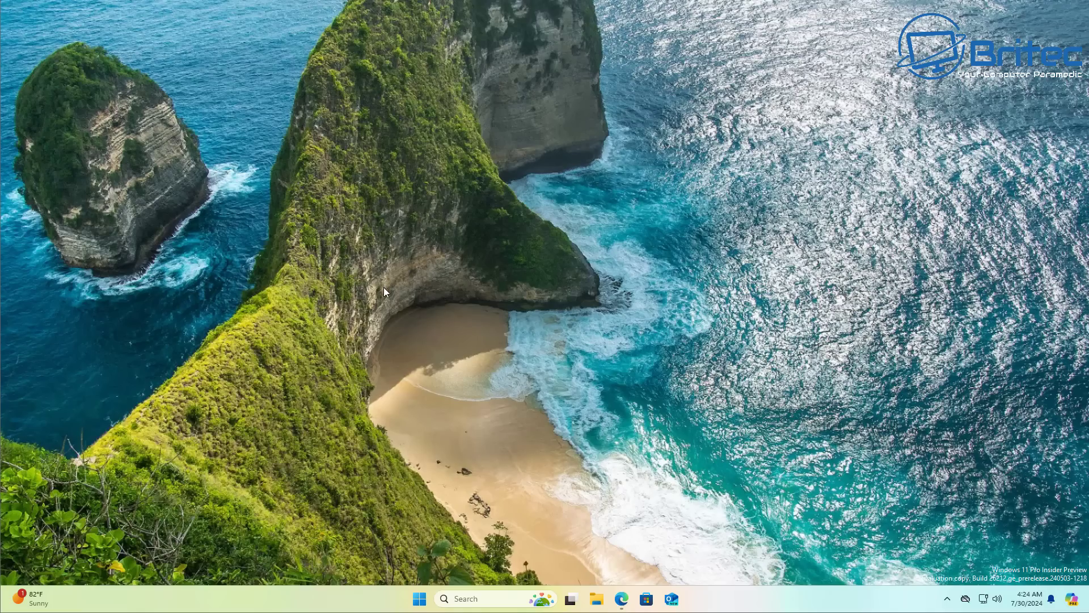
- In File Explorer, create a new folder named 'Office' at the root of Local Disk (C:)
{"action": "left_click", "coordinate": [600, 599]}
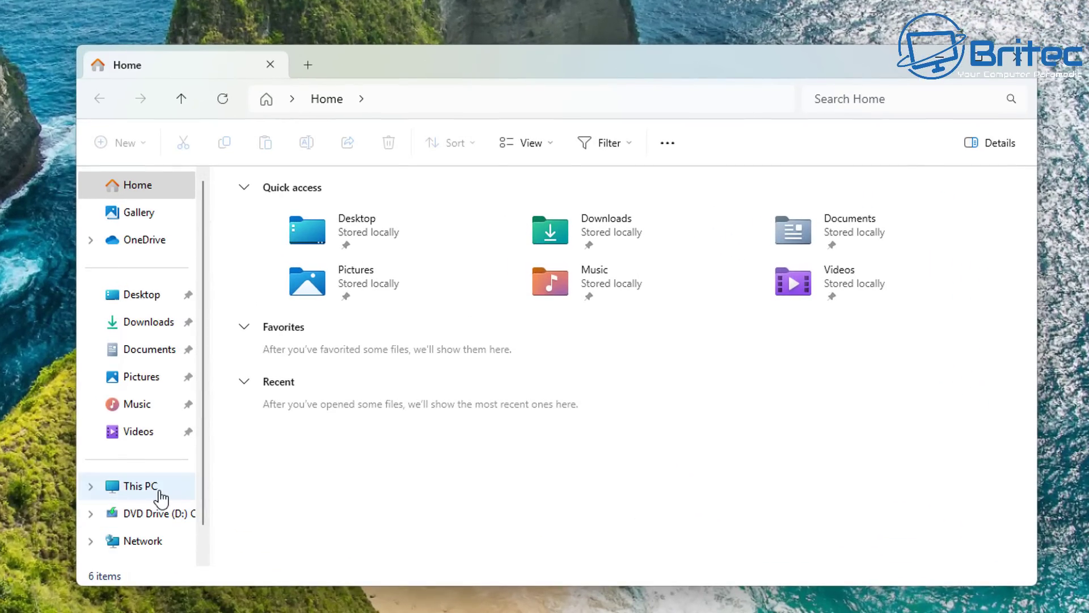
{"action": "left_click", "coordinate": [161, 498]}
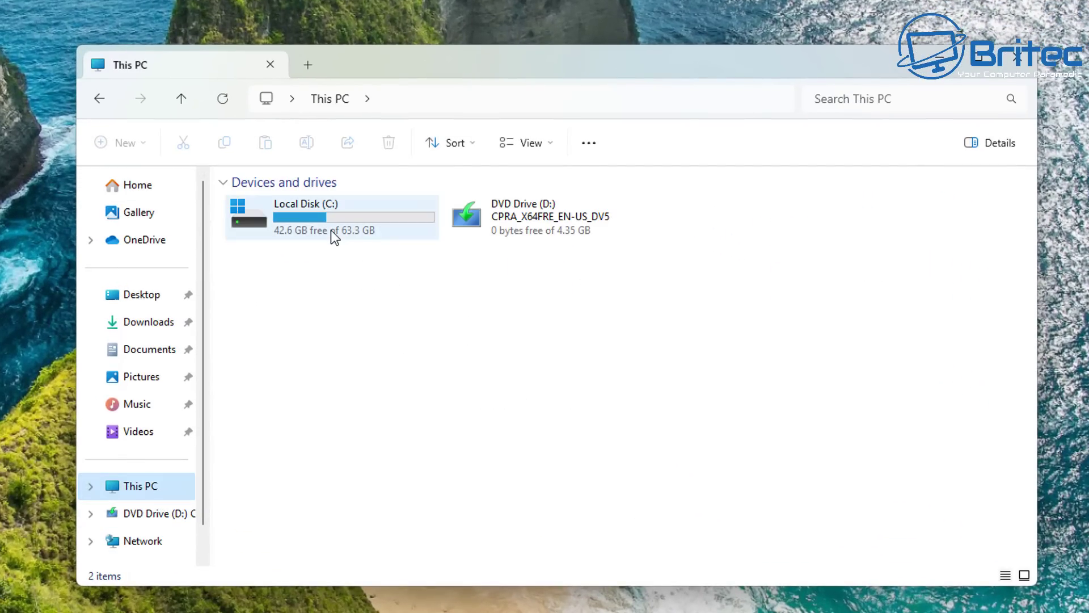
{"action": "double_click", "coordinate": [332, 230]}
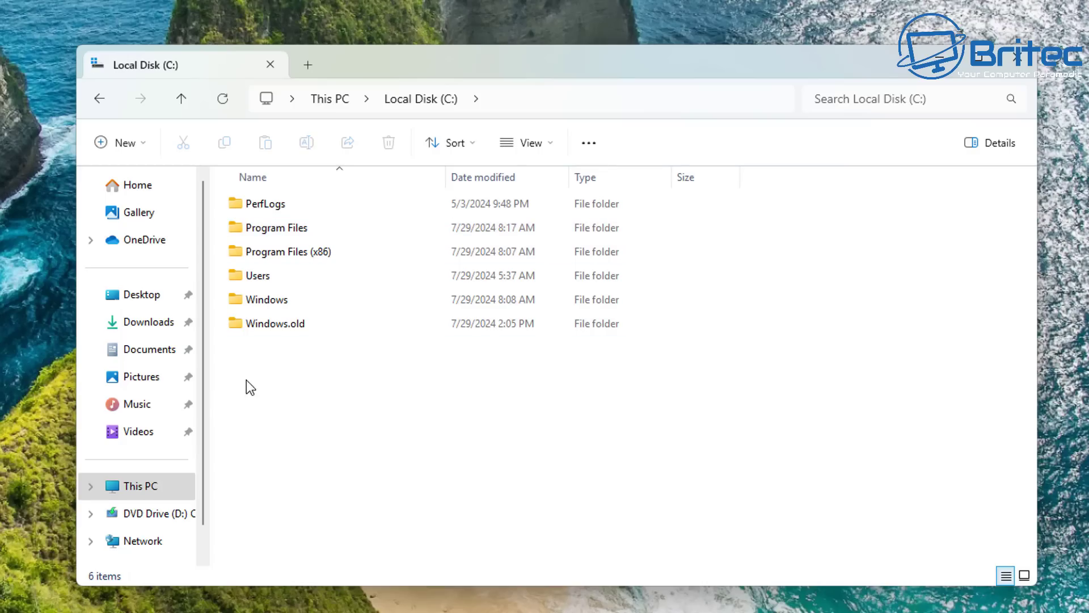
{"action": "right_click", "coordinate": [259, 368]}
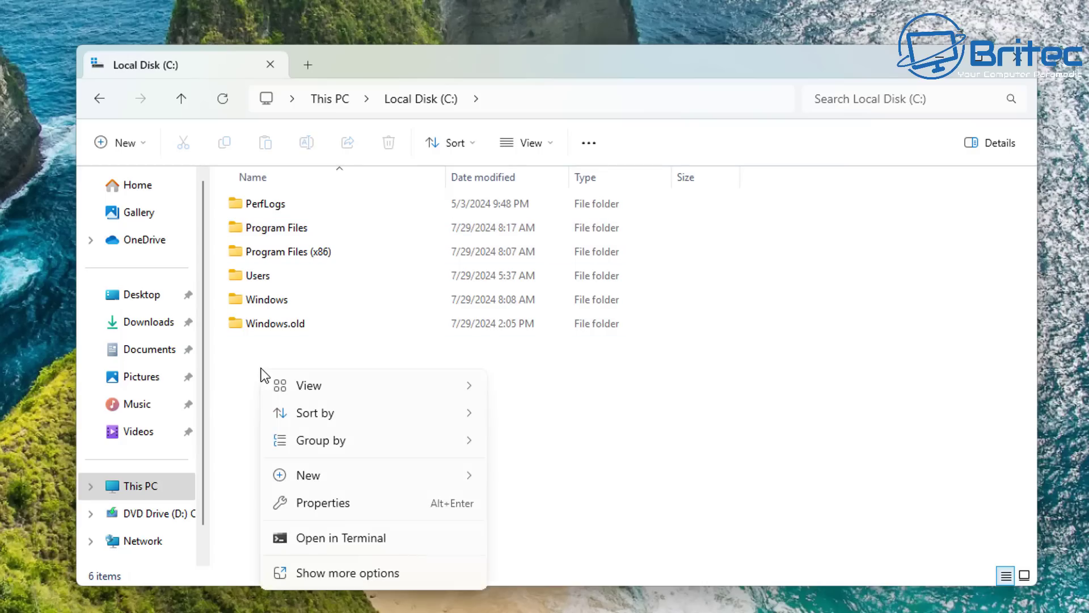
{"action": "mouse_move", "coordinate": [376, 471]}
{"action": "left_click", "coordinate": [530, 480]}
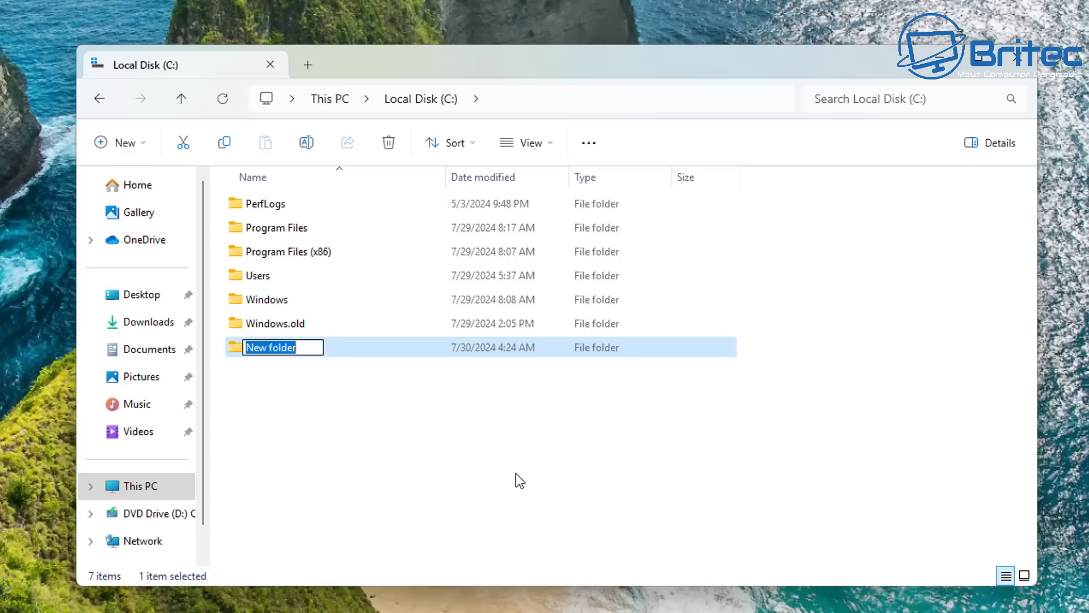
{"action": "type", "text": "Office"}
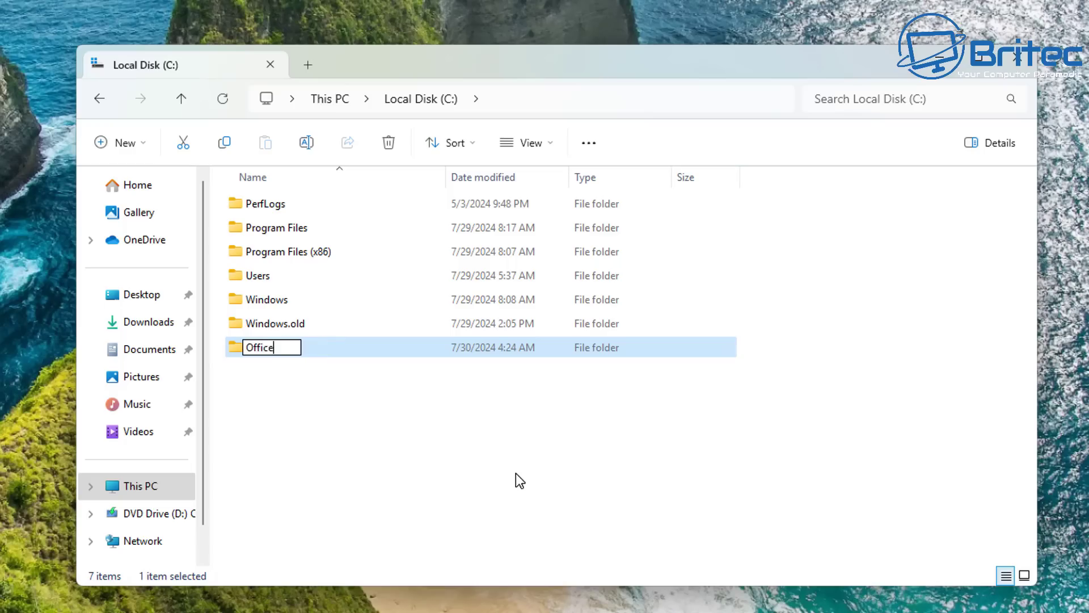
{"action": "left_click", "coordinate": [392, 475]}
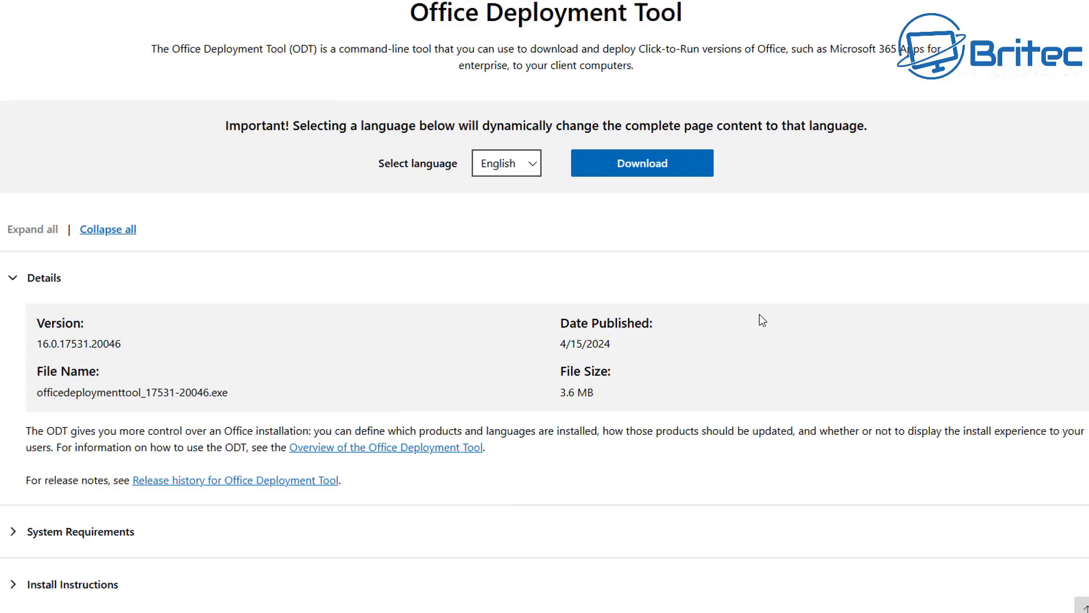
- Download officedeploymenttool_17531-20046.exe, then view it in the Downloads folder
{"action": "left_click", "coordinate": [655, 170]}
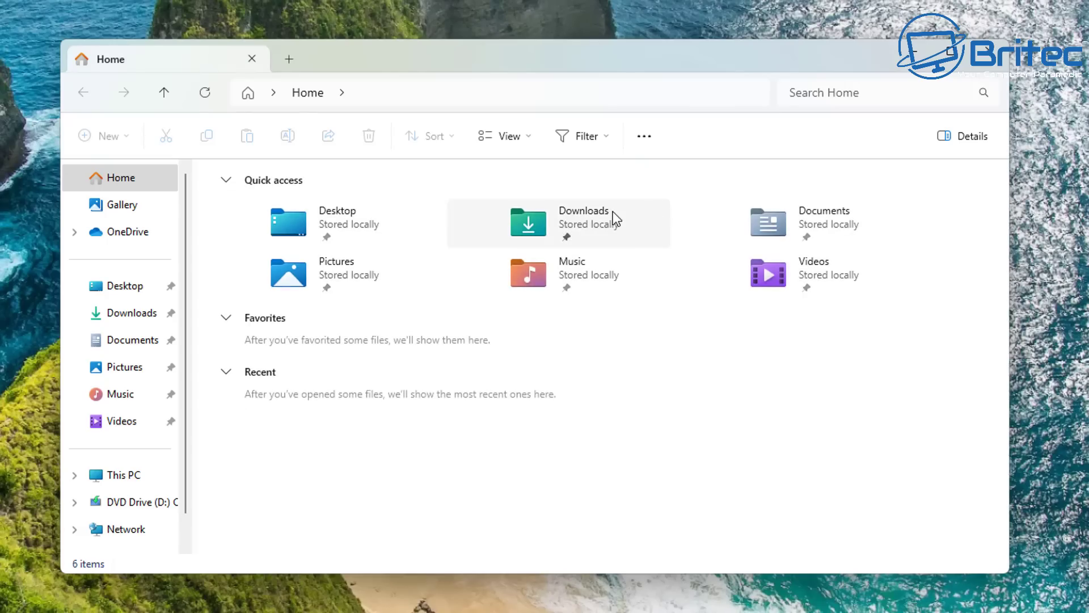
{"action": "left_click", "coordinate": [614, 211]}
{"action": "double_click", "coordinate": [614, 212]}
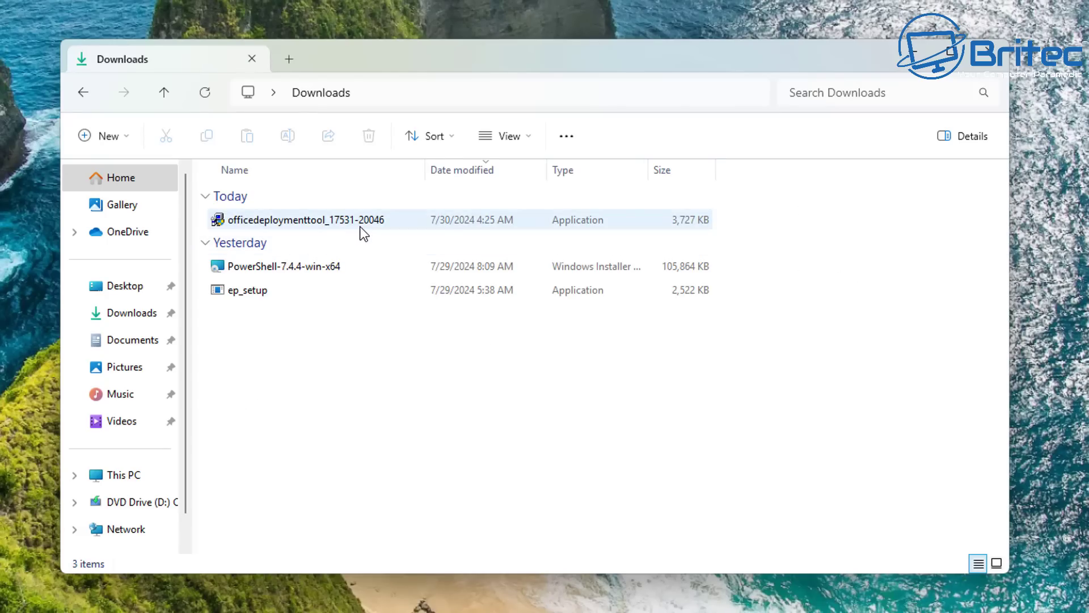
{"action": "left_click", "coordinate": [361, 227]}
{"action": "right_click", "coordinate": [360, 227]}
{"action": "key", "text": "Escape"}
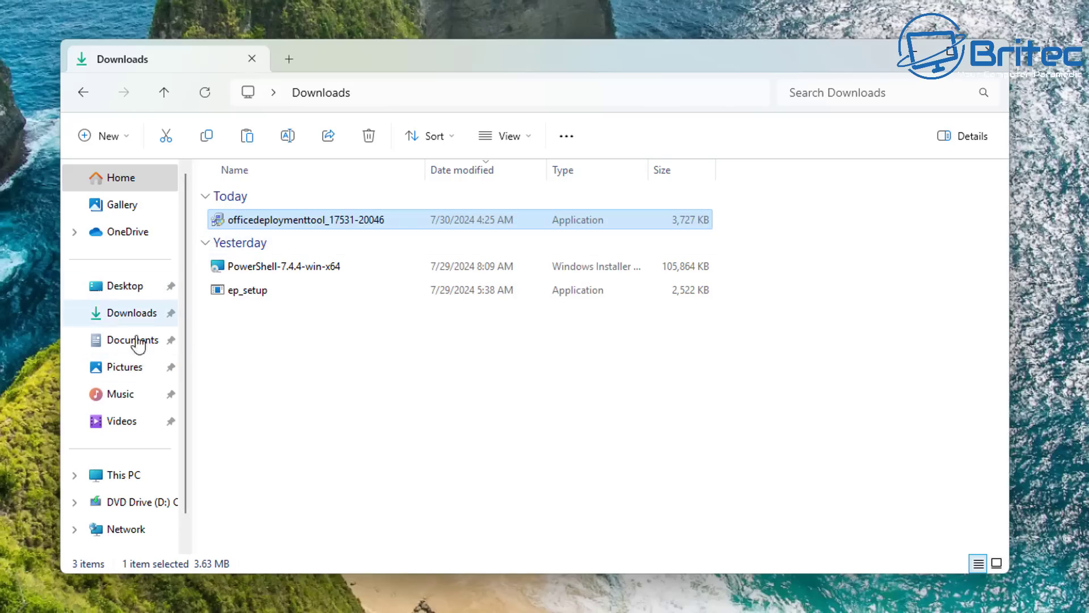
{"action": "left_click", "coordinate": [118, 480]}
{"action": "left_click", "coordinate": [272, 230]}
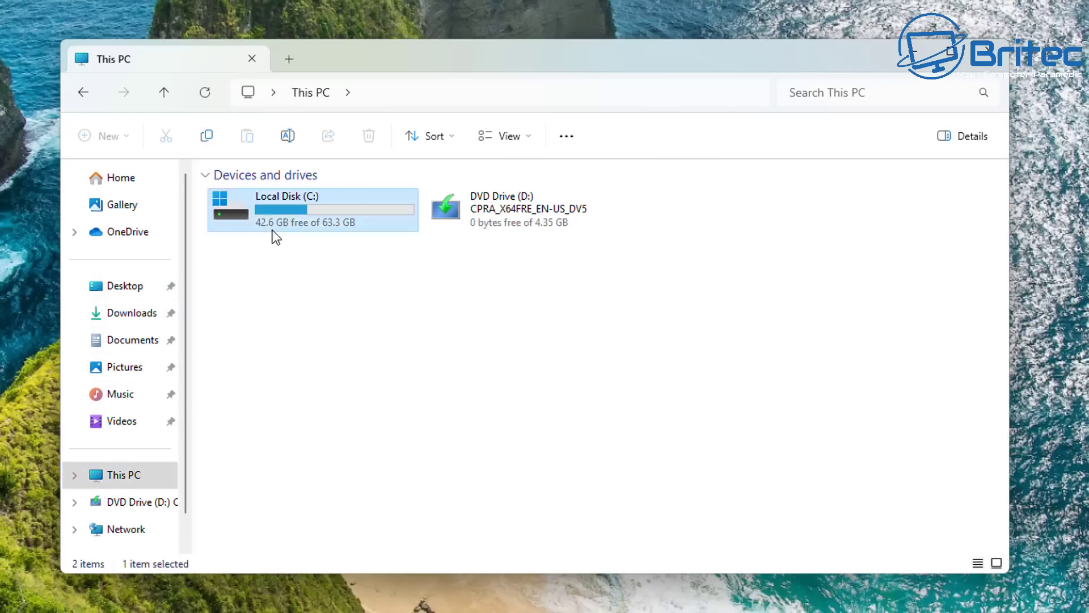
{"action": "double_click", "coordinate": [272, 230]}
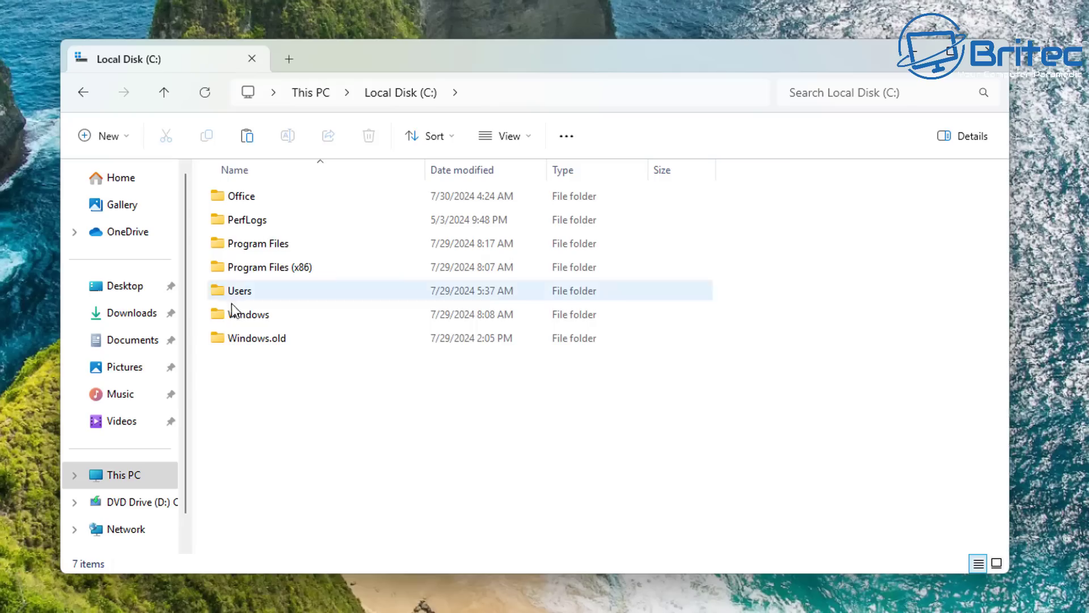
{"action": "double_click", "coordinate": [257, 199]}
{"action": "right_click", "coordinate": [254, 199]}
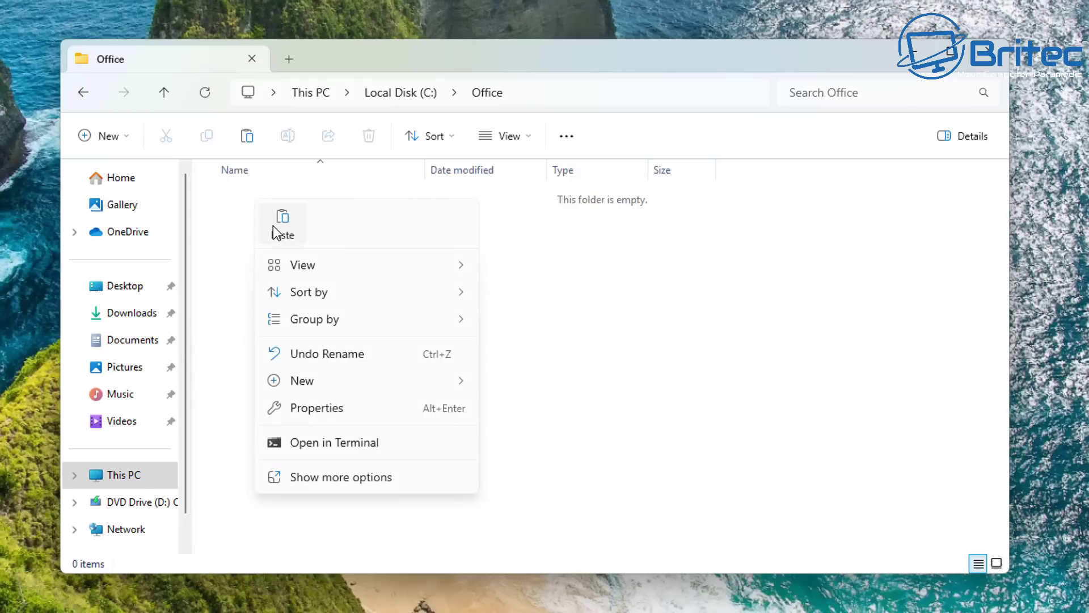
{"action": "left_click", "coordinate": [278, 227]}
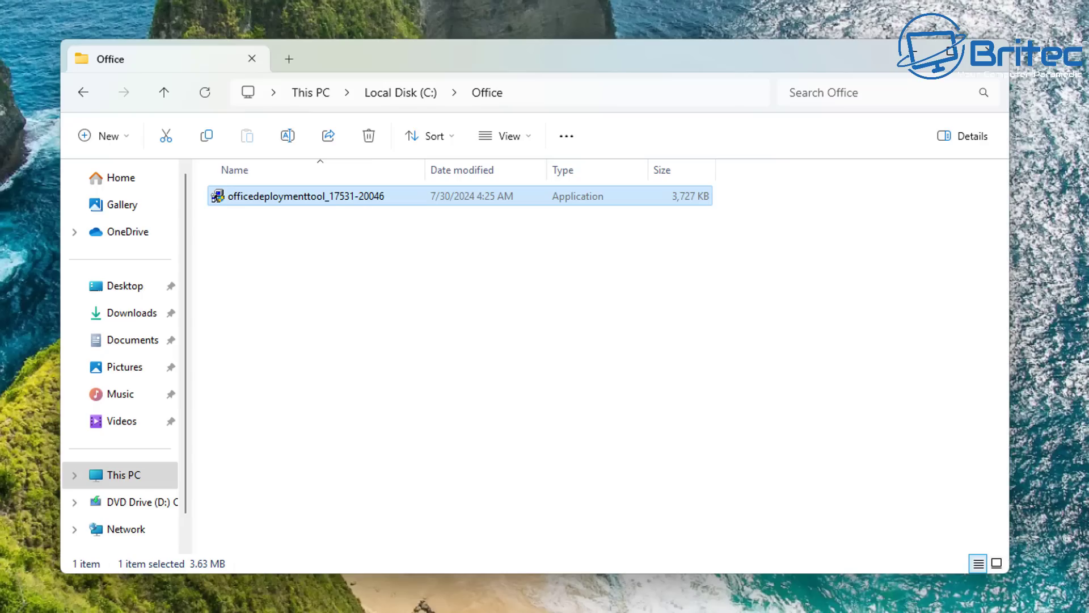
{"action": "left_click", "coordinate": [305, 199]}
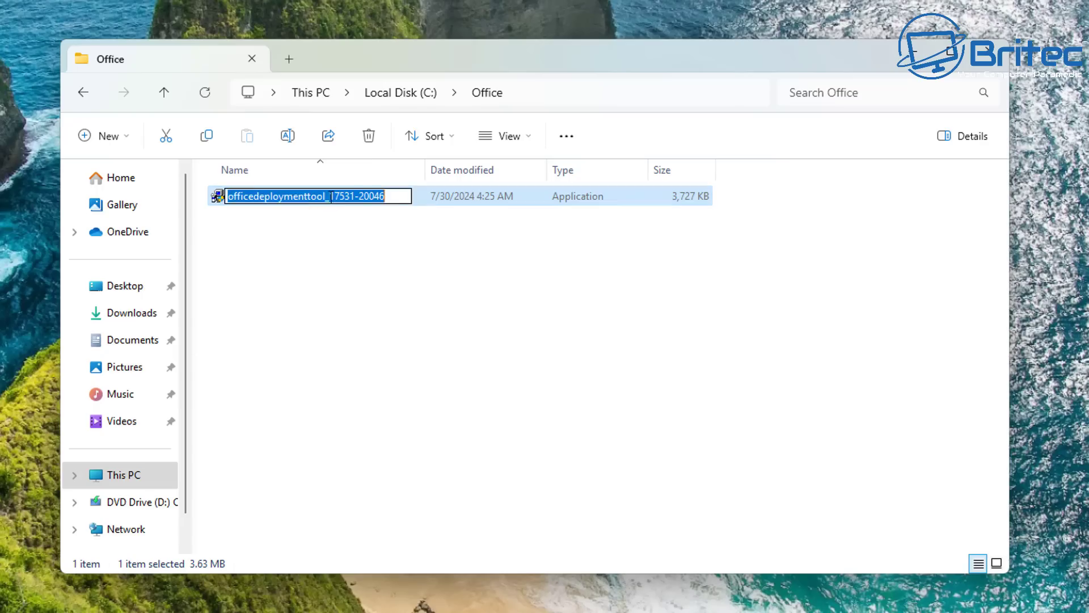
{"action": "left_click", "coordinate": [418, 200]}
- Launch the deployment tool, allow it through UAC, and accept the license terms
{"action": "double_click", "coordinate": [274, 196]}
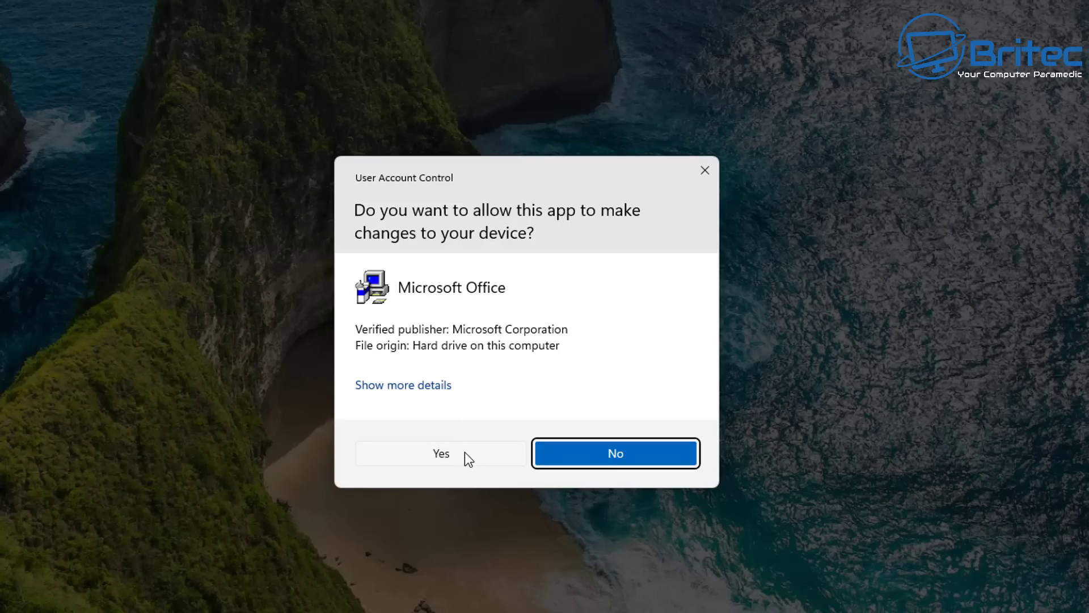
{"action": "left_click", "coordinate": [464, 452]}
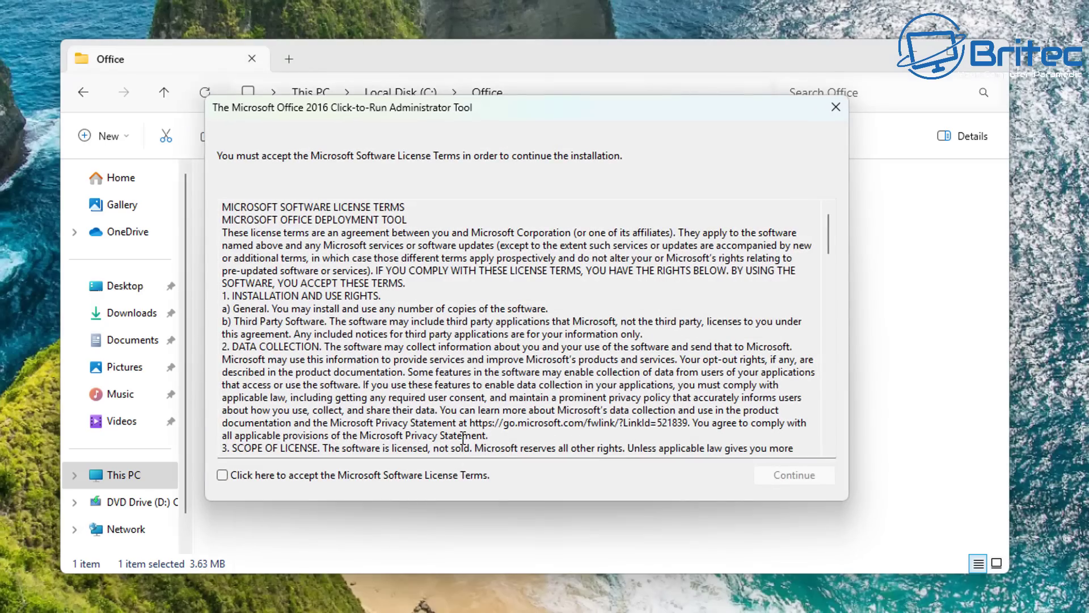
{"action": "left_click", "coordinate": [283, 477]}
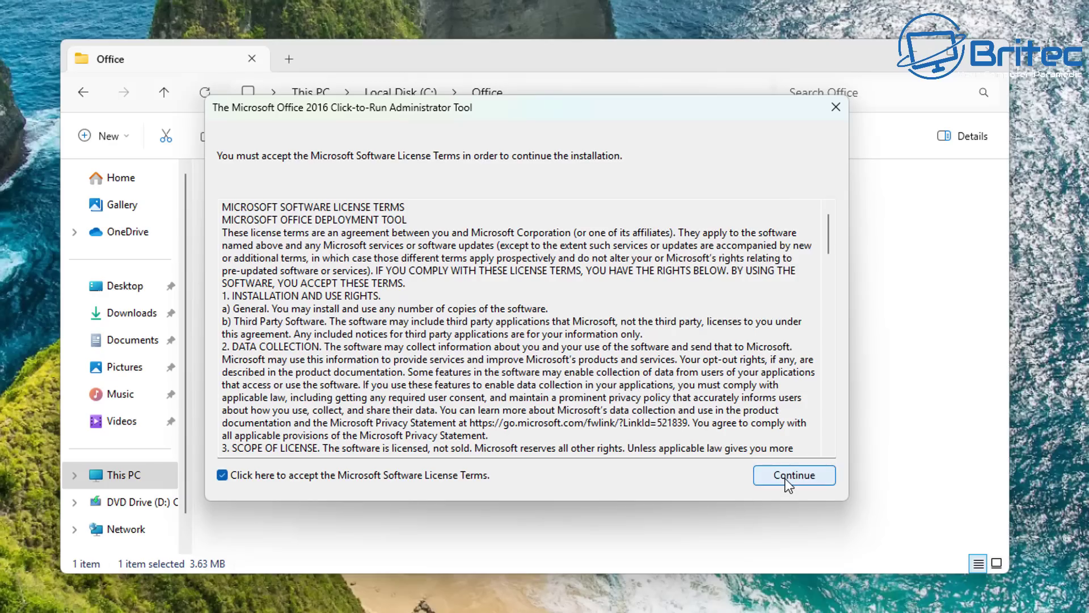
{"action": "left_click", "coordinate": [792, 476]}
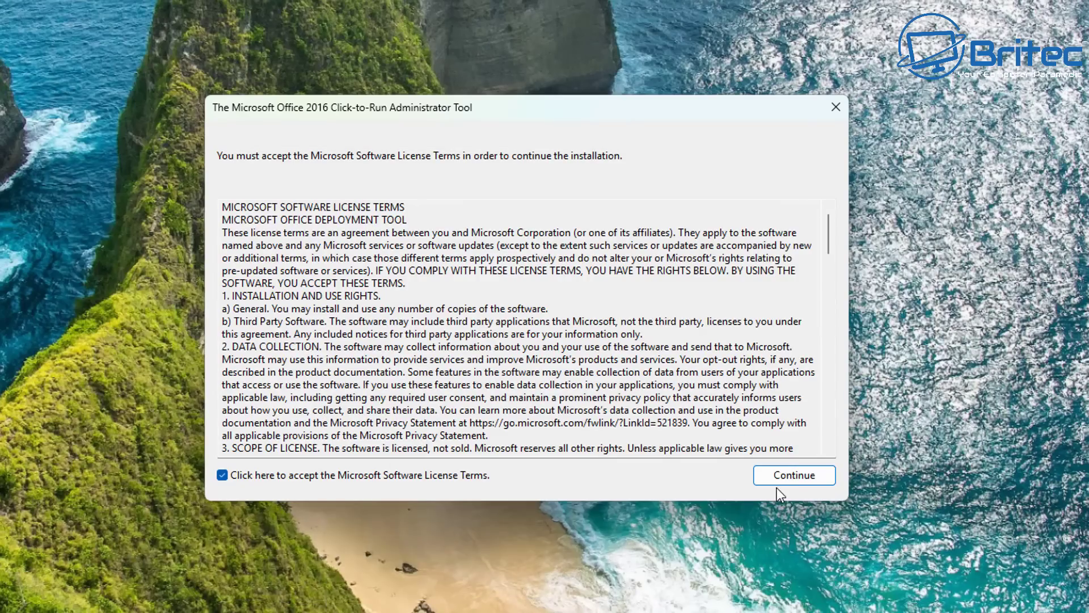
{"action": "left_click", "coordinate": [782, 481]}
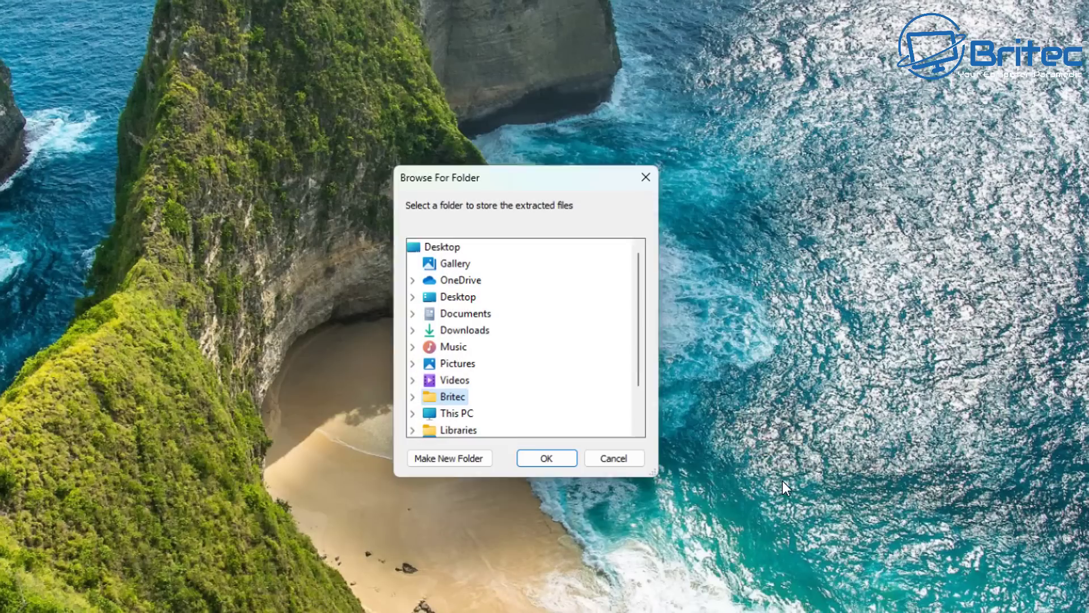
- Extract the tool's files into C:\Office and dismiss the success message
{"action": "double_click", "coordinate": [466, 416]}
{"action": "double_click", "coordinate": [493, 399]}
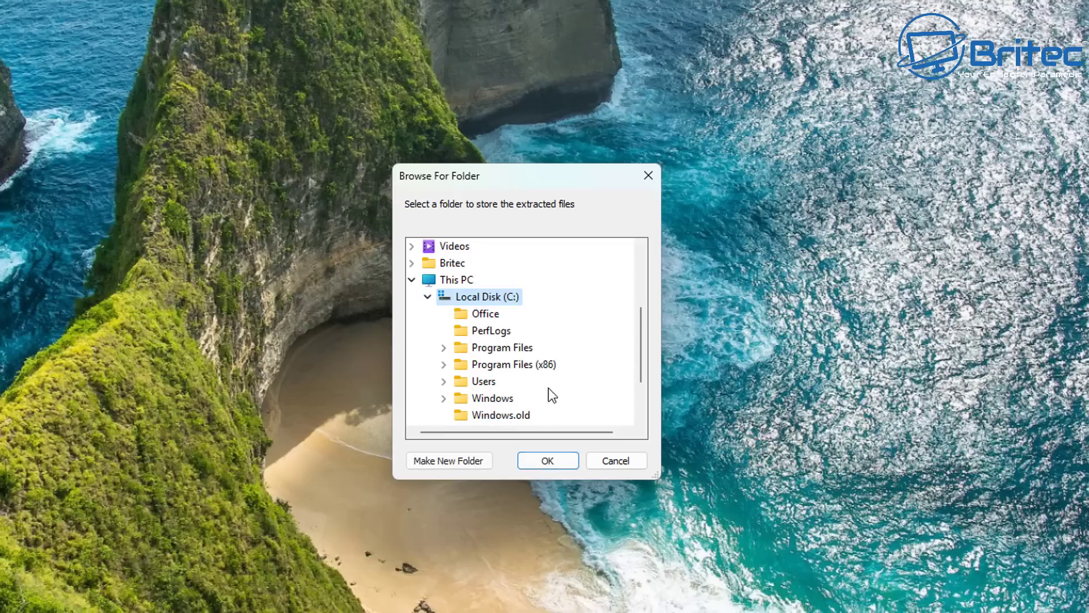
{"action": "left_click", "coordinate": [486, 320]}
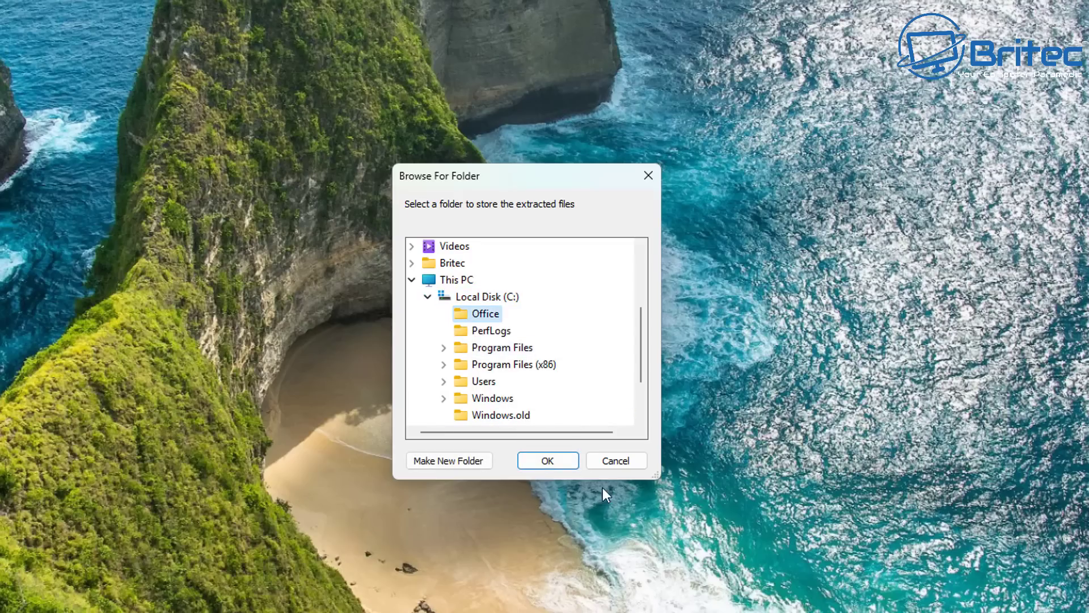
{"action": "left_click", "coordinate": [563, 461]}
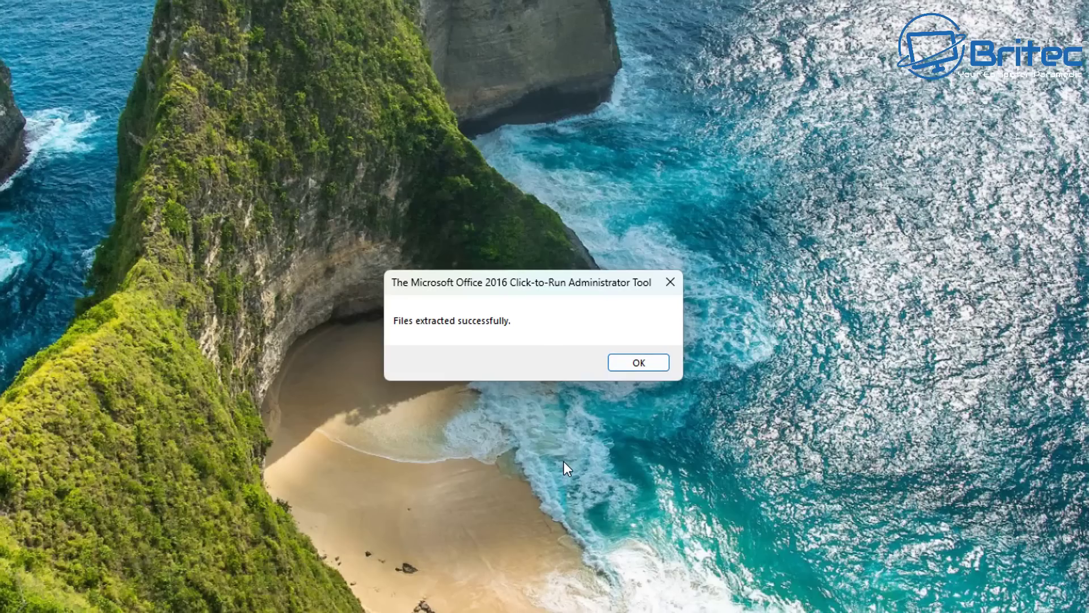
{"action": "left_click", "coordinate": [635, 362]}
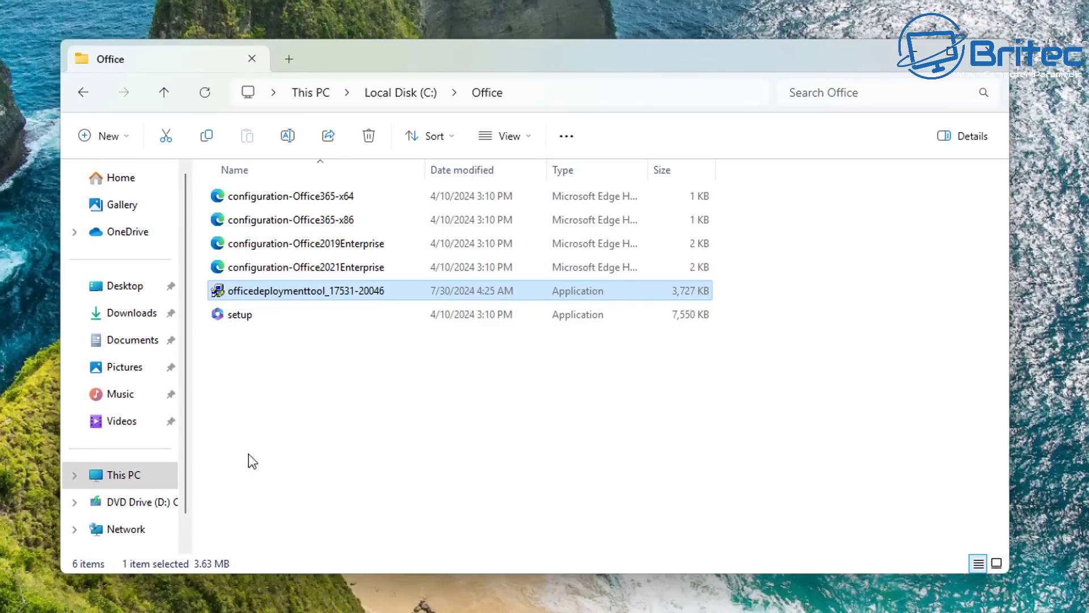
- Delete the officedeploymenttool installer from the Office folder
{"action": "left_click", "coordinate": [261, 372]}
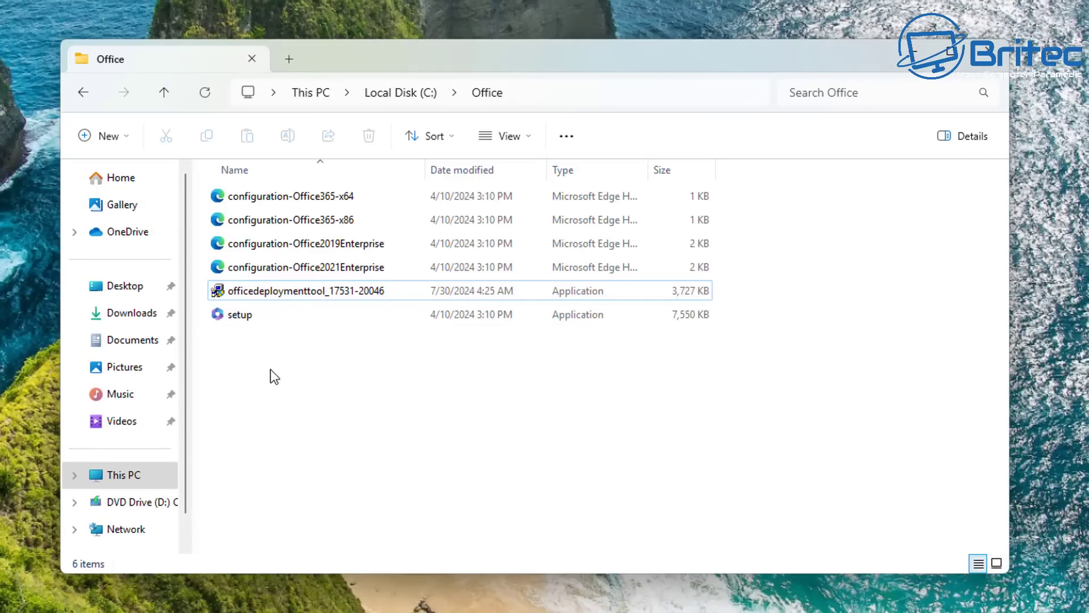
{"action": "left_click", "coordinate": [291, 295]}
{"action": "right_click", "coordinate": [292, 295]}
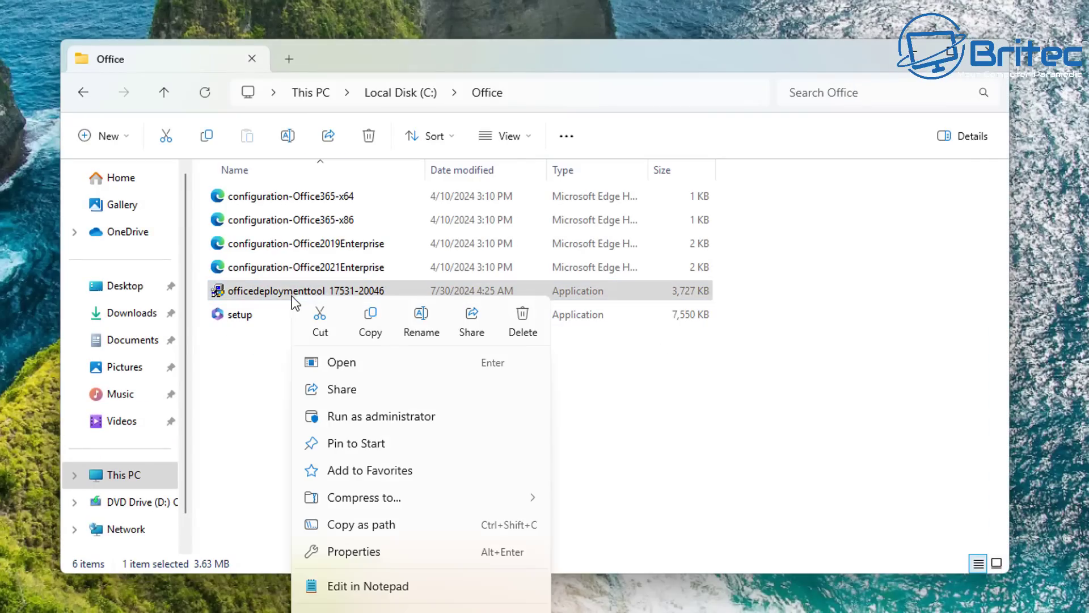
{"action": "left_click", "coordinate": [516, 334]}
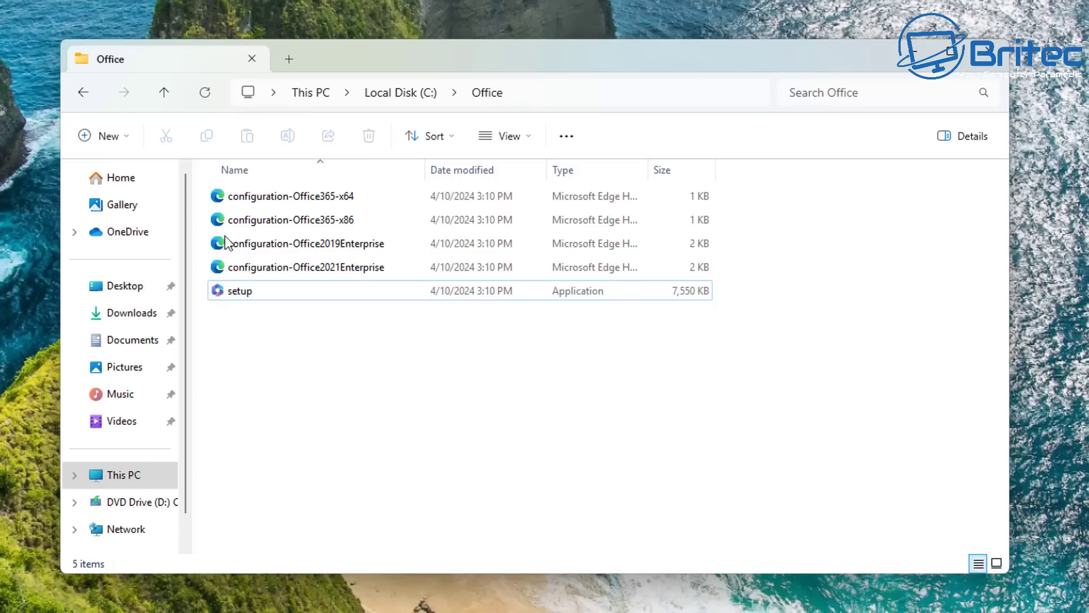
- Display the remaining Office folder files as extra large icons
{"action": "key", "text": "super+Tab"}
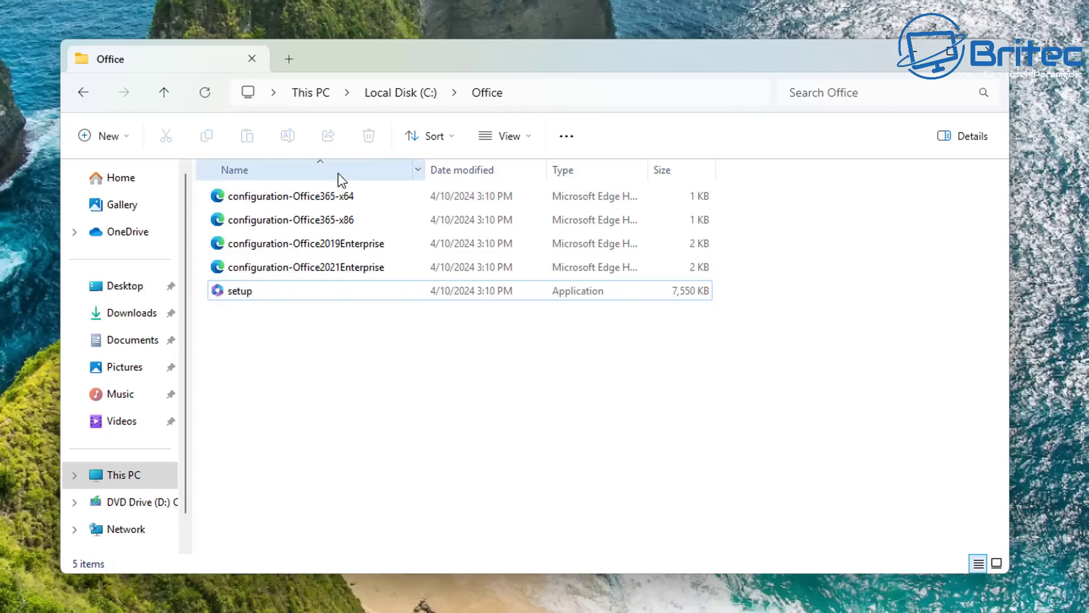
{"action": "left_click", "coordinate": [514, 137]}
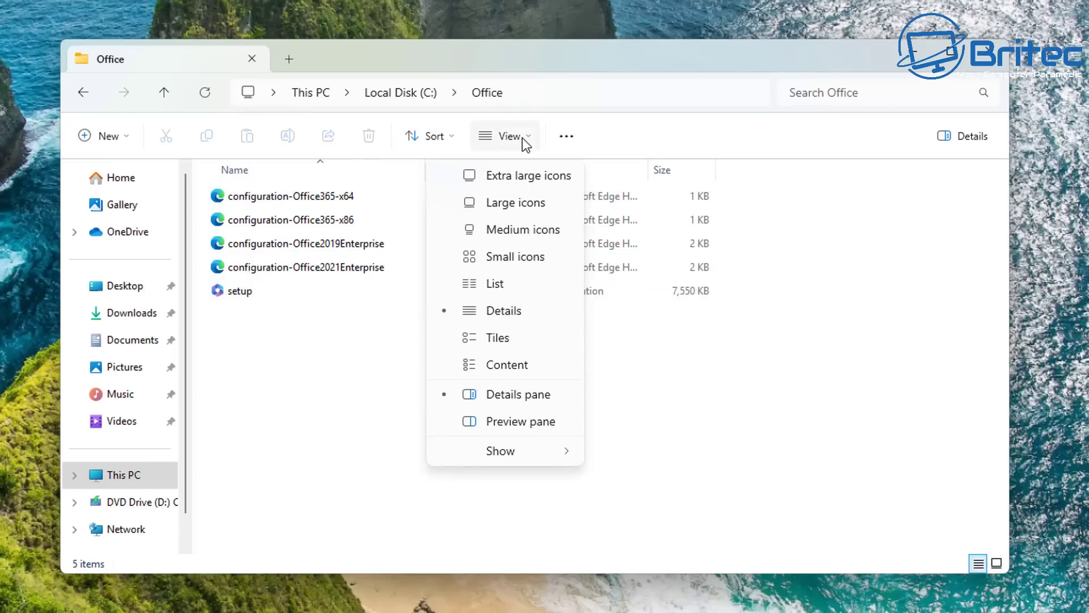
{"action": "left_click", "coordinate": [516, 177]}
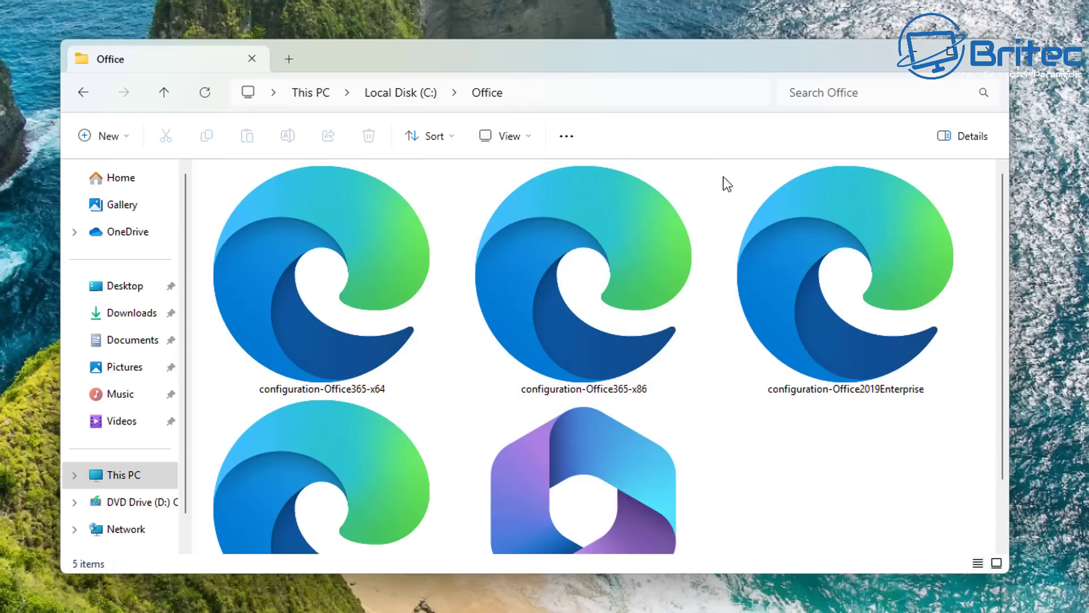
- Switch to large icons and delete the Office365-x64, Office365-x86 and Office2019Enterprise configuration files
{"action": "left_click", "coordinate": [532, 135]}
{"action": "left_click", "coordinate": [520, 201]}
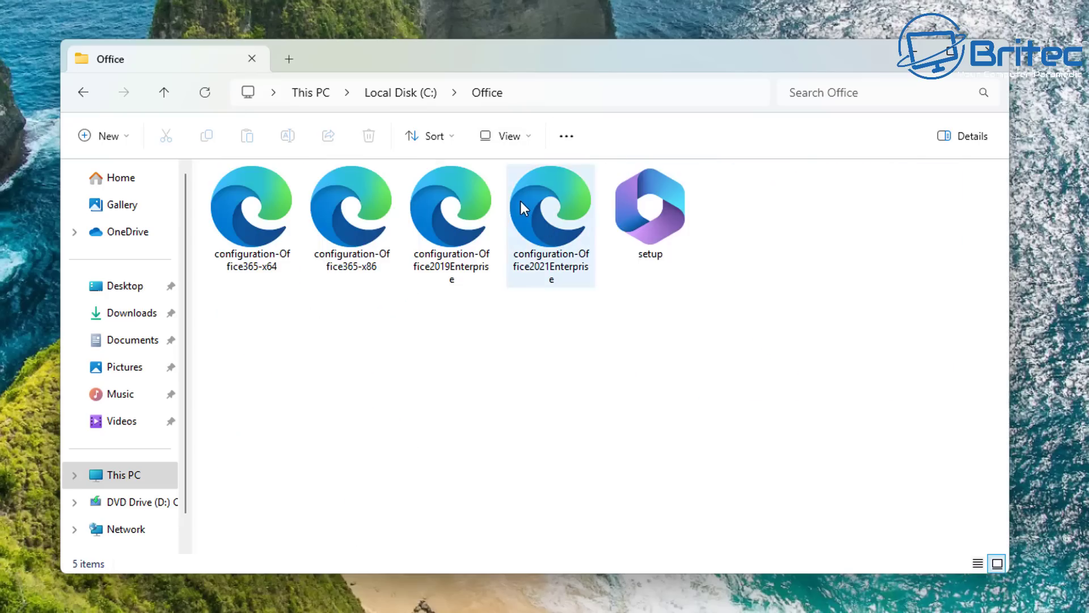
{"action": "left_click", "coordinate": [561, 345]}
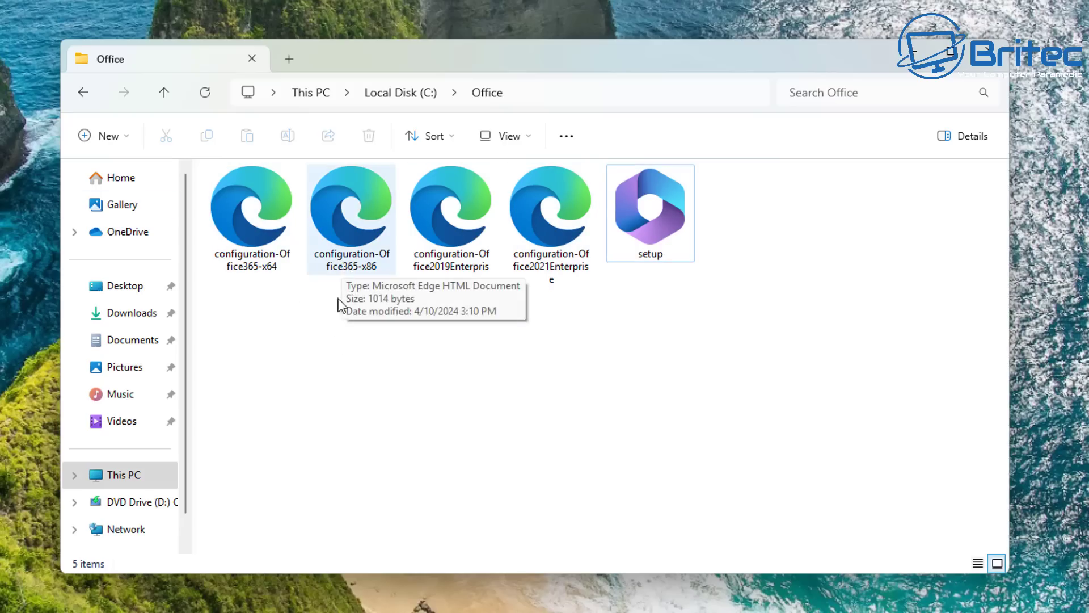
{"action": "left_click_drag", "start_coordinate": [485, 345], "coordinate": [206, 167]}
{"action": "key", "text": "Delete"}
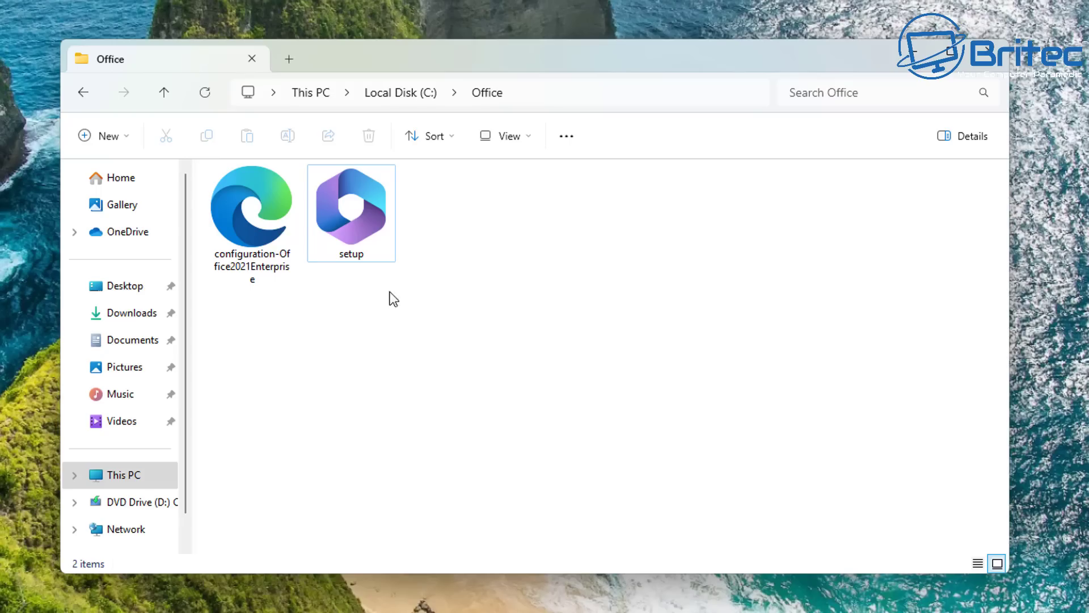
- Rename the Office2021Enterprise configuration file by removing its -Office2021Enterprise suffix
{"action": "left_click", "coordinate": [238, 262]}
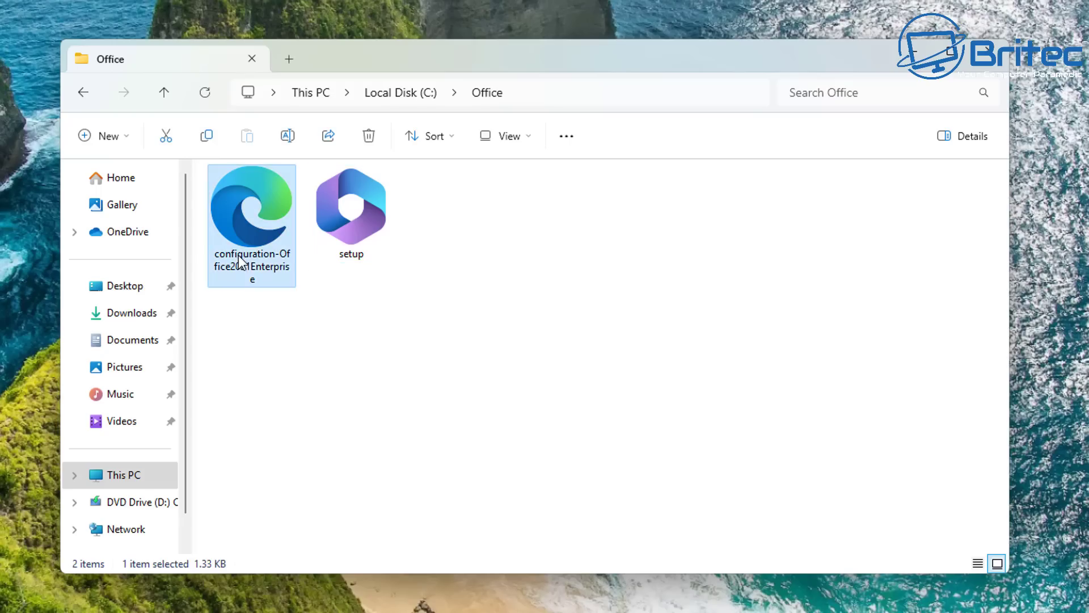
{"action": "right_click", "coordinate": [239, 262]}
{"action": "left_click", "coordinate": [355, 290]}
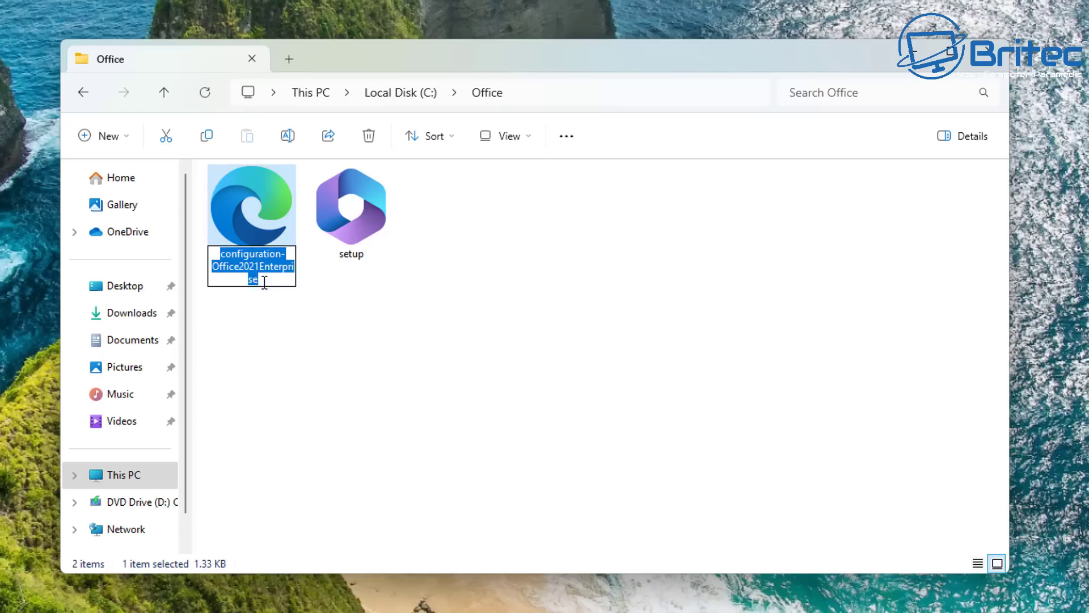
{"action": "left_click_drag", "start_coordinate": [264, 282], "coordinate": [283, 238]}
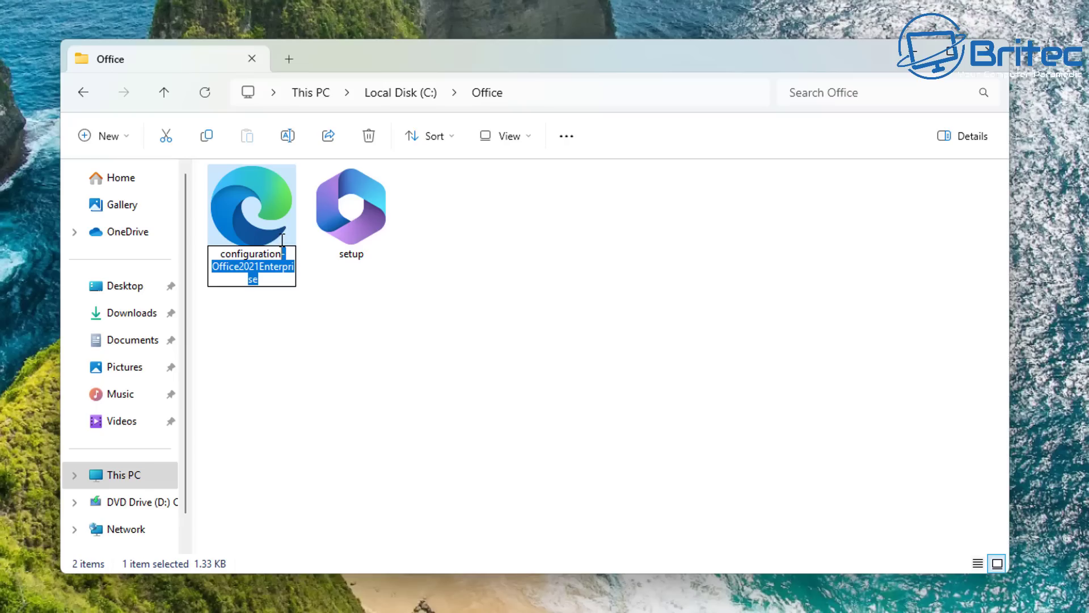
{"action": "key", "text": "Delete"}
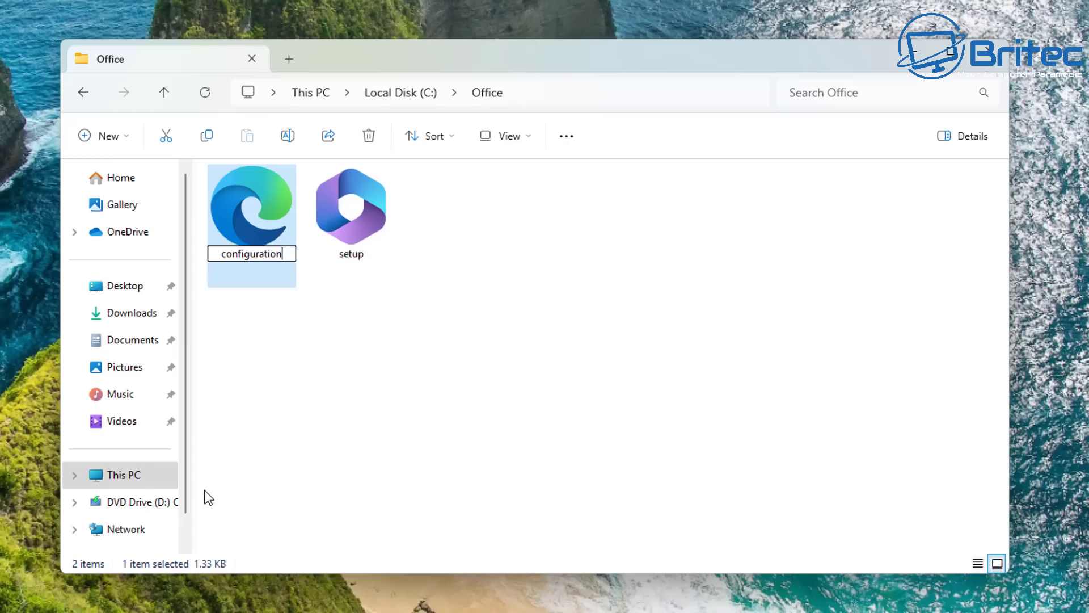
- Confirm the name 'configuration', then show hidden items and known file extensions in Folder Options
{"action": "left_click", "coordinate": [265, 400]}
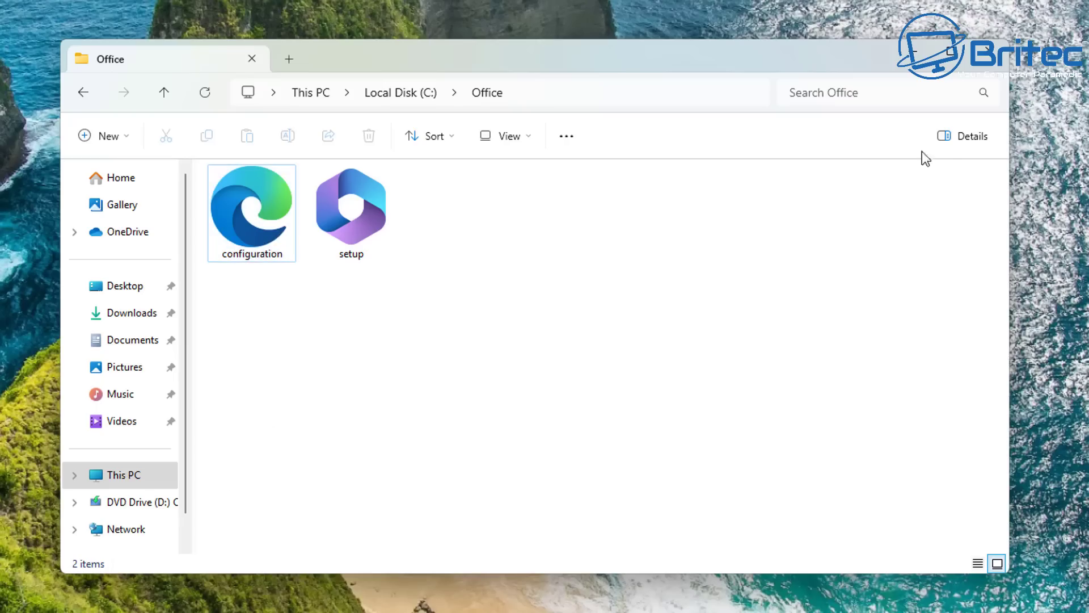
{"action": "left_click", "coordinate": [568, 137]}
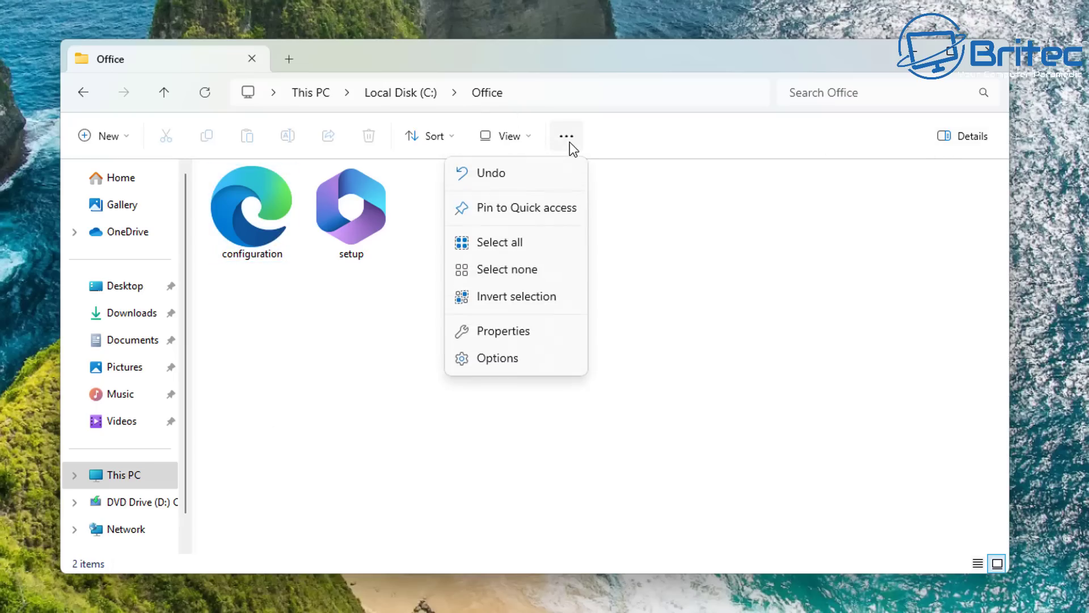
{"action": "left_click", "coordinate": [499, 359]}
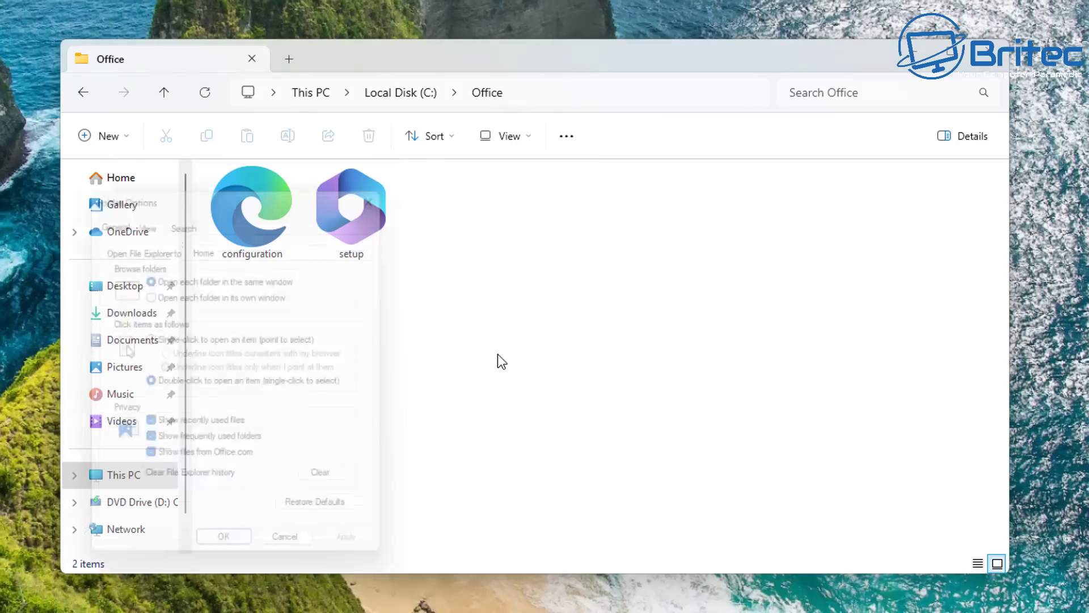
{"action": "left_click_drag", "start_coordinate": [240, 188], "coordinate": [566, 175]}
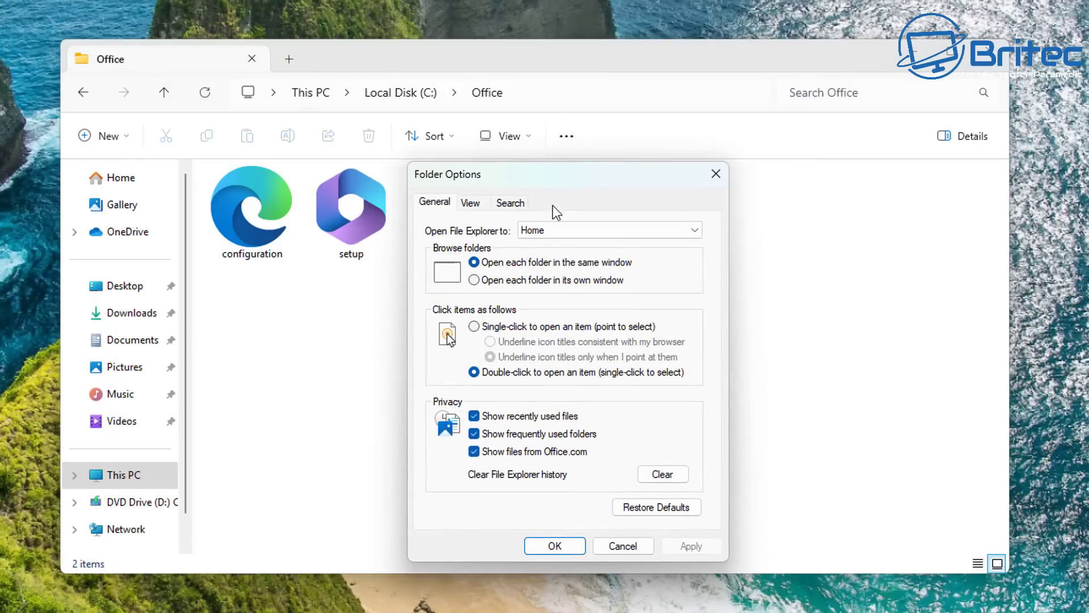
{"action": "left_click", "coordinate": [474, 204]}
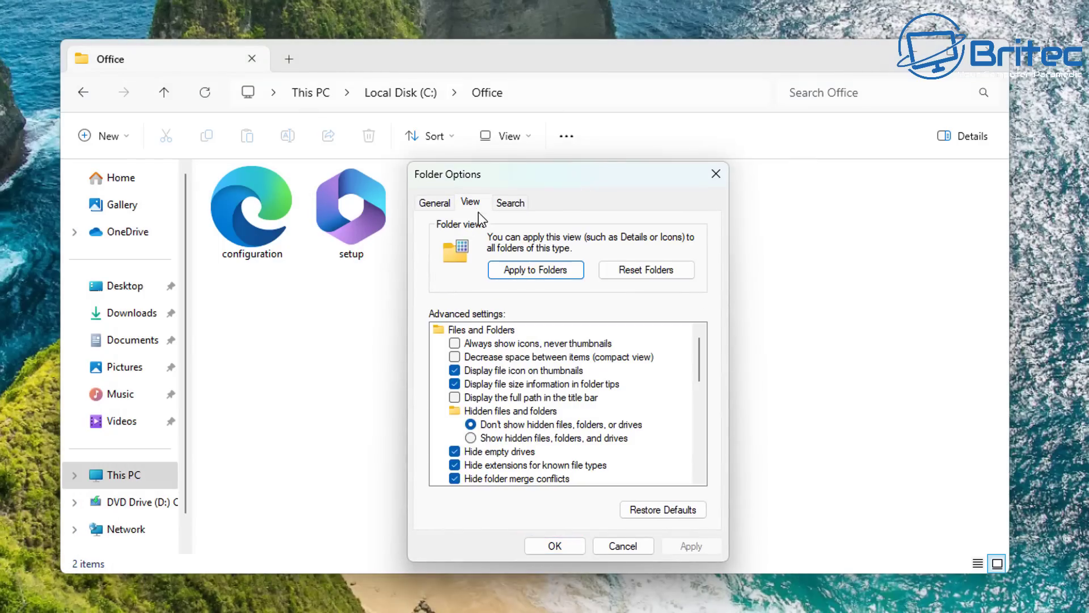
{"action": "left_click", "coordinate": [476, 438]}
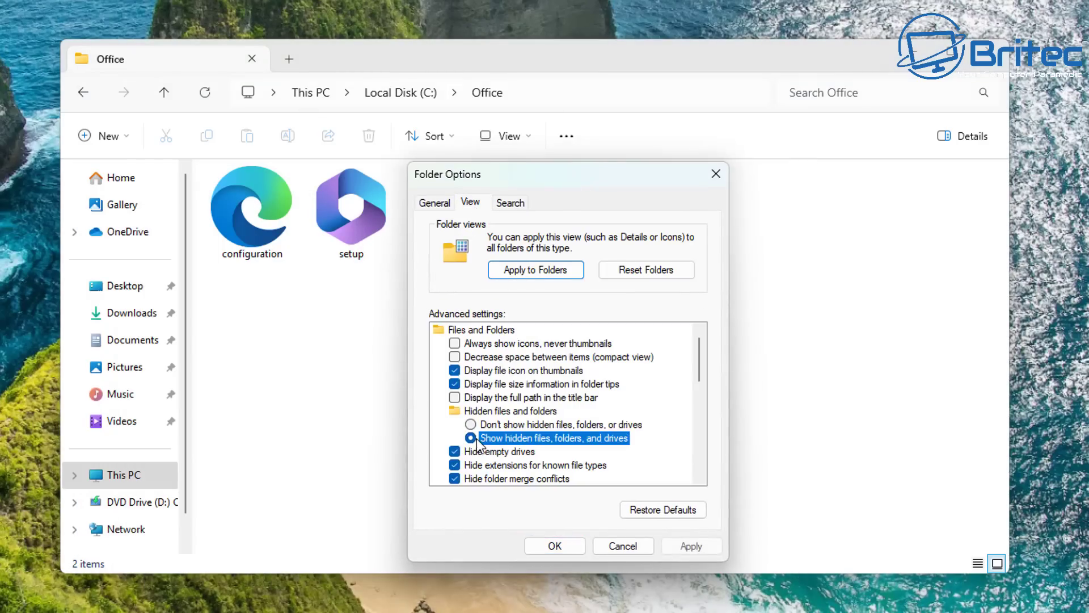
{"action": "left_click", "coordinate": [457, 467]}
{"action": "left_click", "coordinate": [556, 549]}
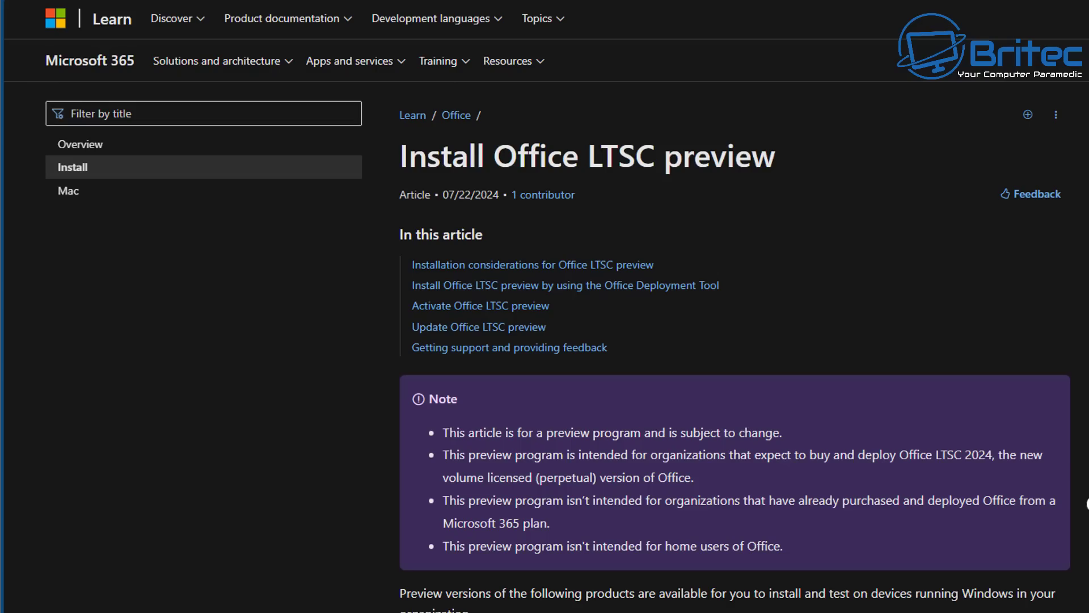
- Scroll the Install Office LTSC preview article to the sample configuration.xml and copy it
{"action": "scroll", "coordinate": [1087, 507], "scroll_direction": "down", "scroll_amount": 5}
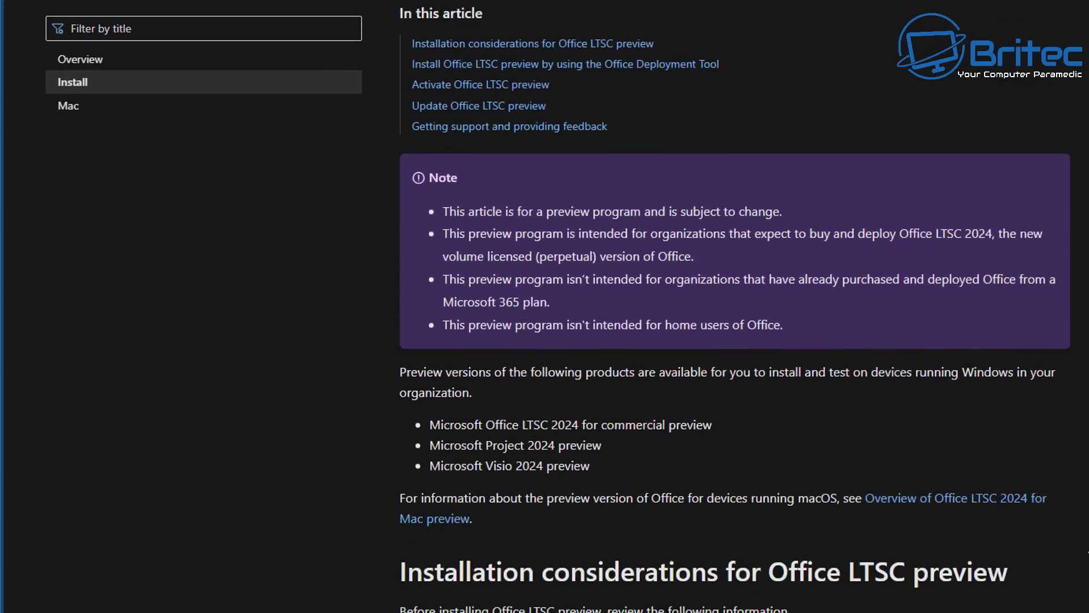
{"action": "scroll", "coordinate": [1087, 550], "scroll_direction": "down", "scroll_amount": 6}
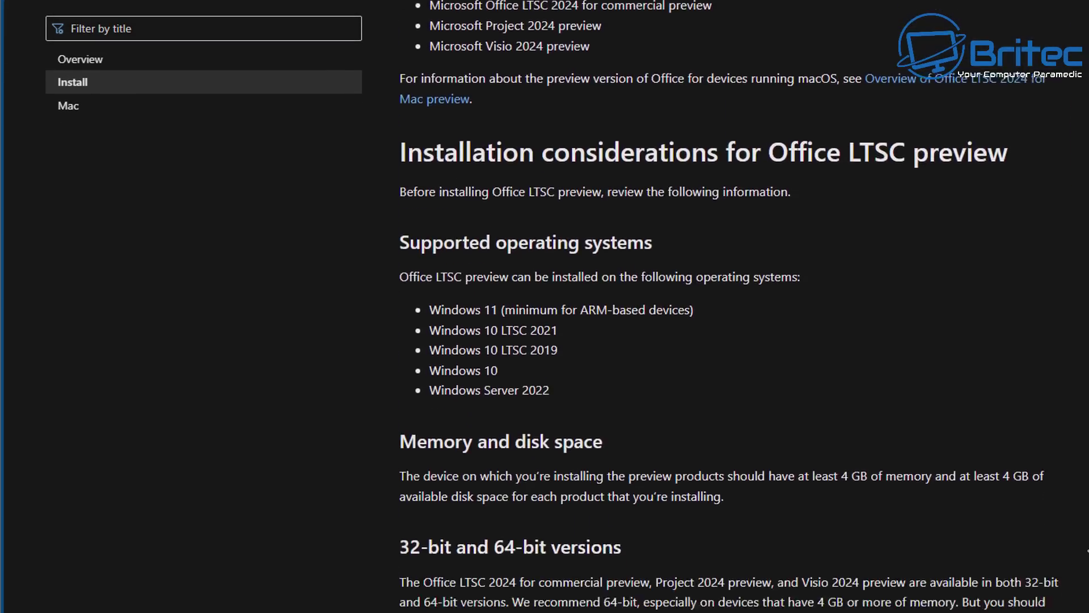
{"action": "scroll", "coordinate": [1088, 551], "scroll_direction": "down", "scroll_amount": 6}
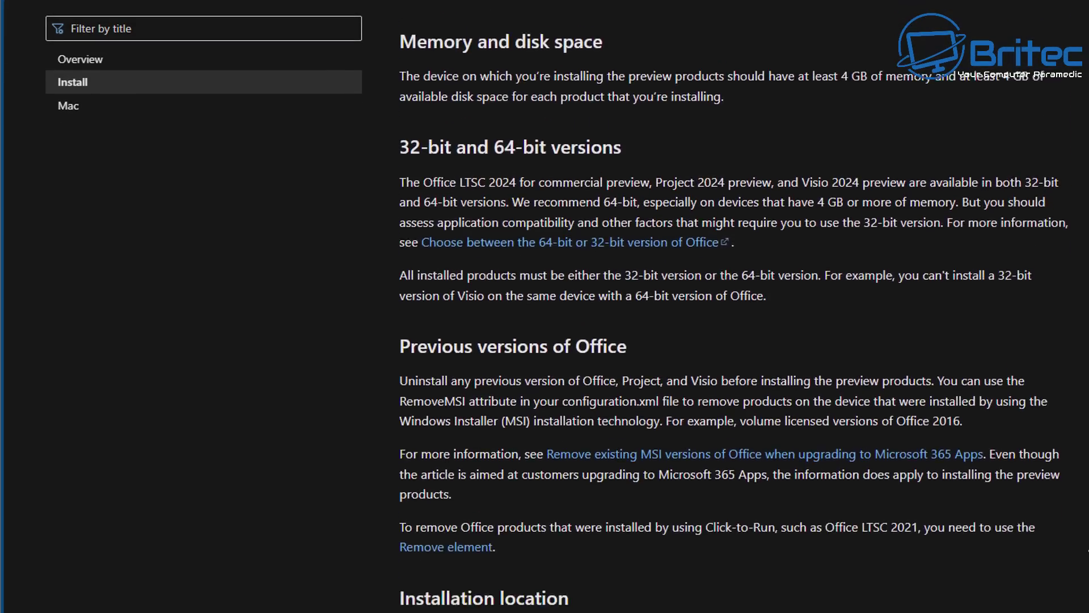
{"action": "scroll", "coordinate": [1087, 550], "scroll_direction": "down", "scroll_amount": 6}
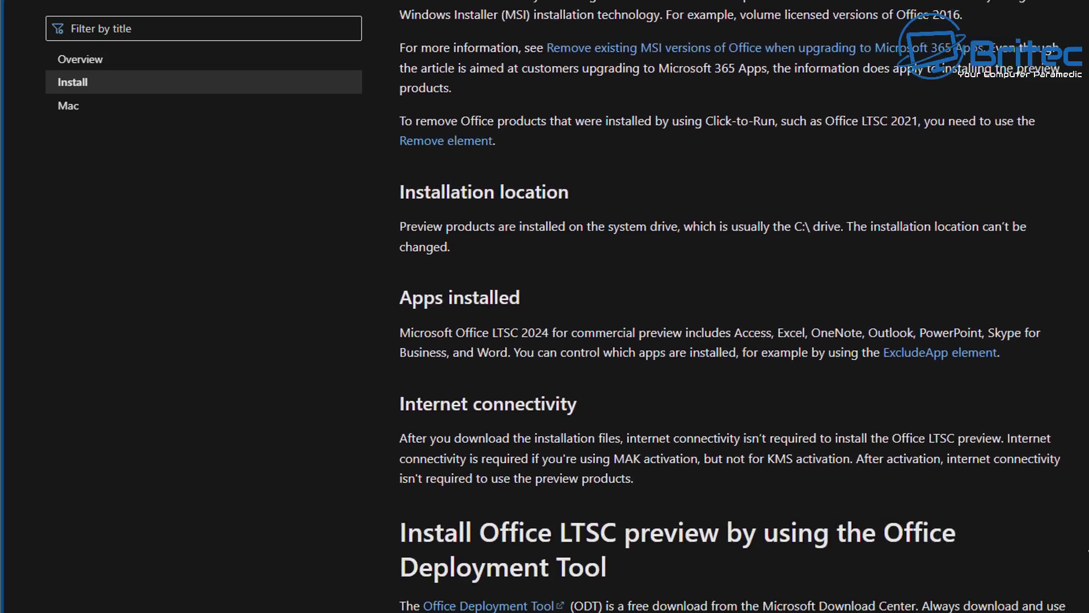
{"action": "scroll", "coordinate": [1087, 551], "scroll_direction": "down", "scroll_amount": 6}
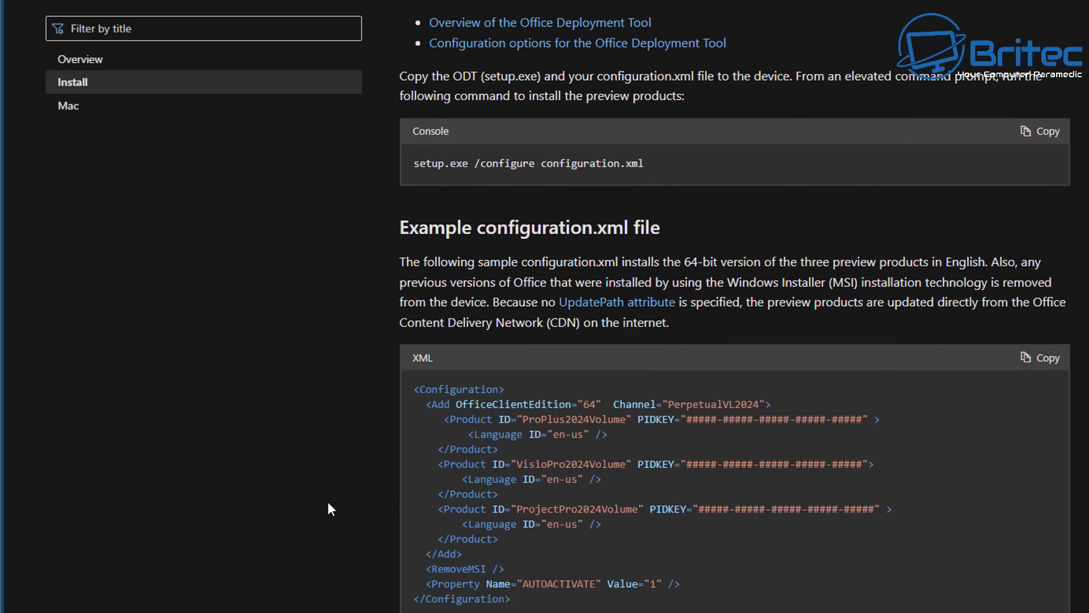
{"action": "left_click", "coordinate": [1048, 362]}
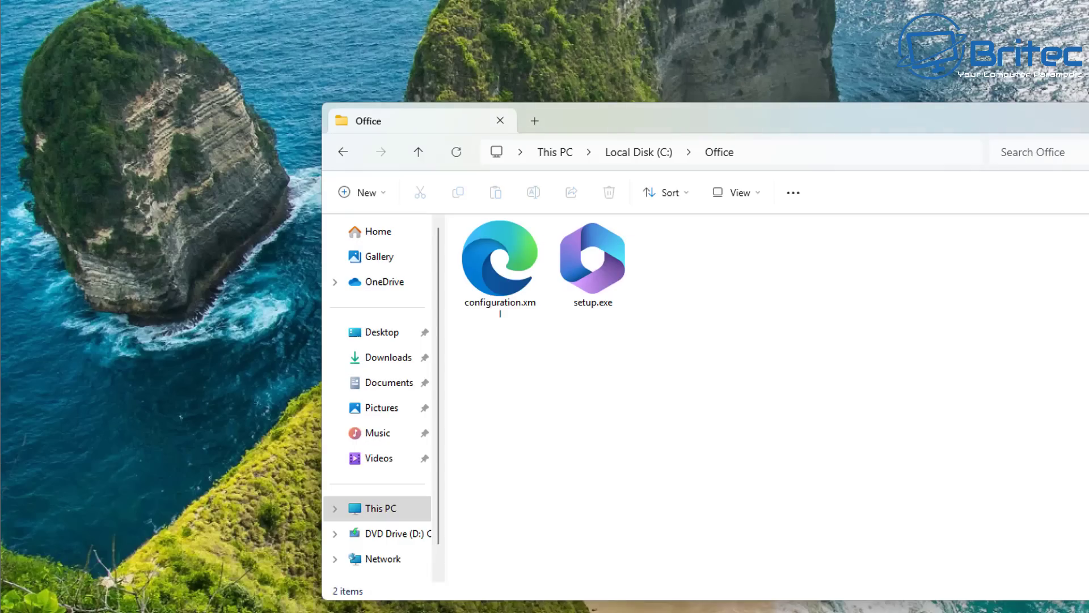
- Open C:\Office\configuration.xml for editing in Notepad
{"action": "left_click", "coordinate": [500, 262]}
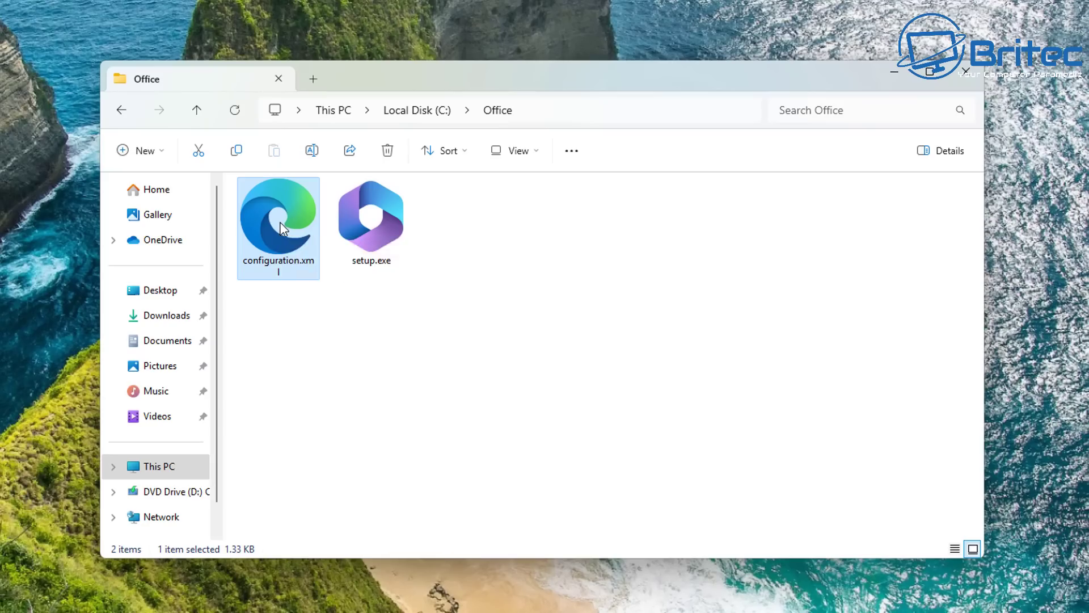
{"action": "right_click", "coordinate": [405, 247]}
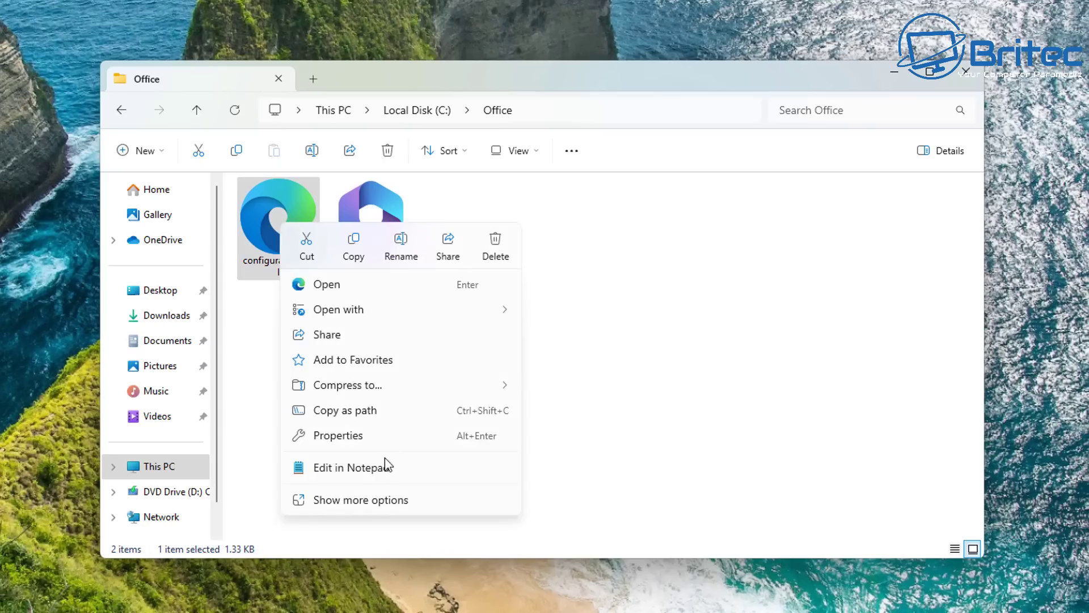
{"action": "left_click", "coordinate": [374, 469]}
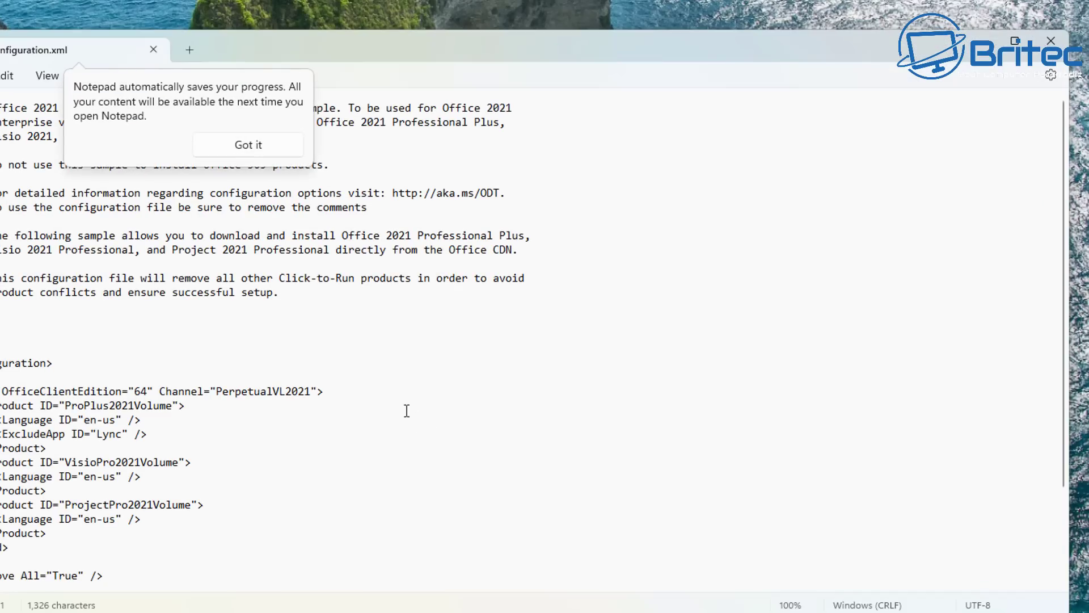
- Replace the 2021 sample XML with the copied PerpetualVL2024 ProPlus, Visio and Project configuration
{"action": "left_click", "coordinate": [278, 144]}
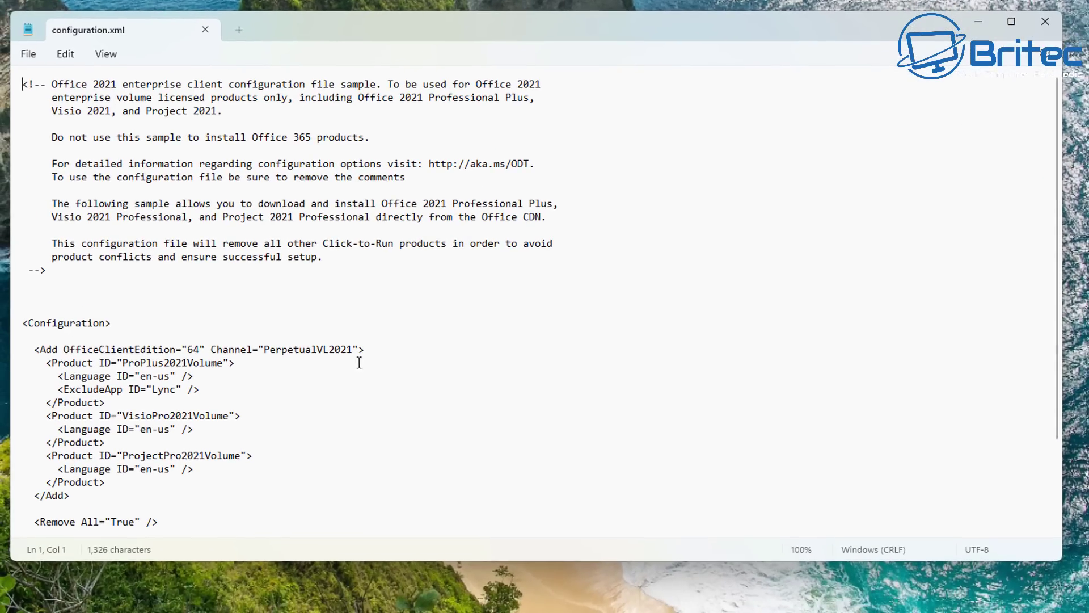
{"action": "scroll", "coordinate": [389, 393], "scroll_direction": "down", "scroll_amount": 3}
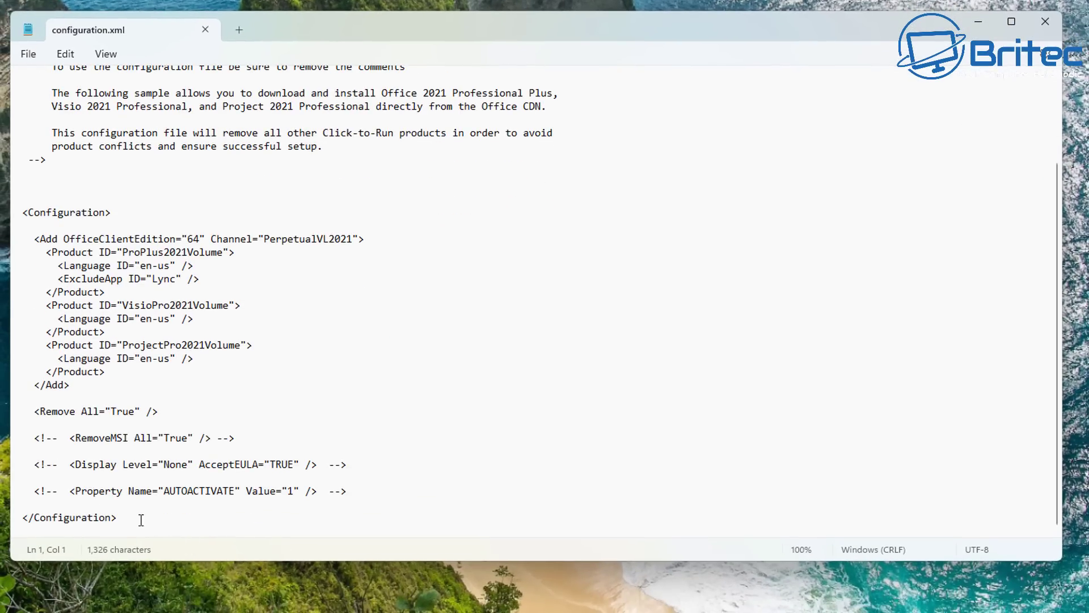
{"action": "left_click_drag", "start_coordinate": [118, 517], "coordinate": [23, 74]}
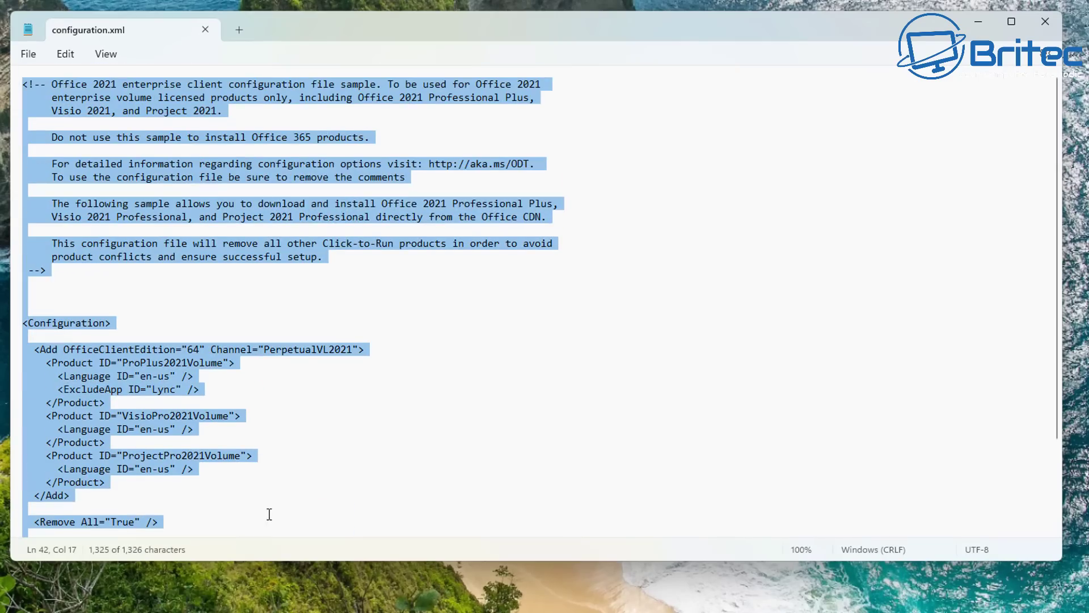
{"action": "key", "text": "Delete"}
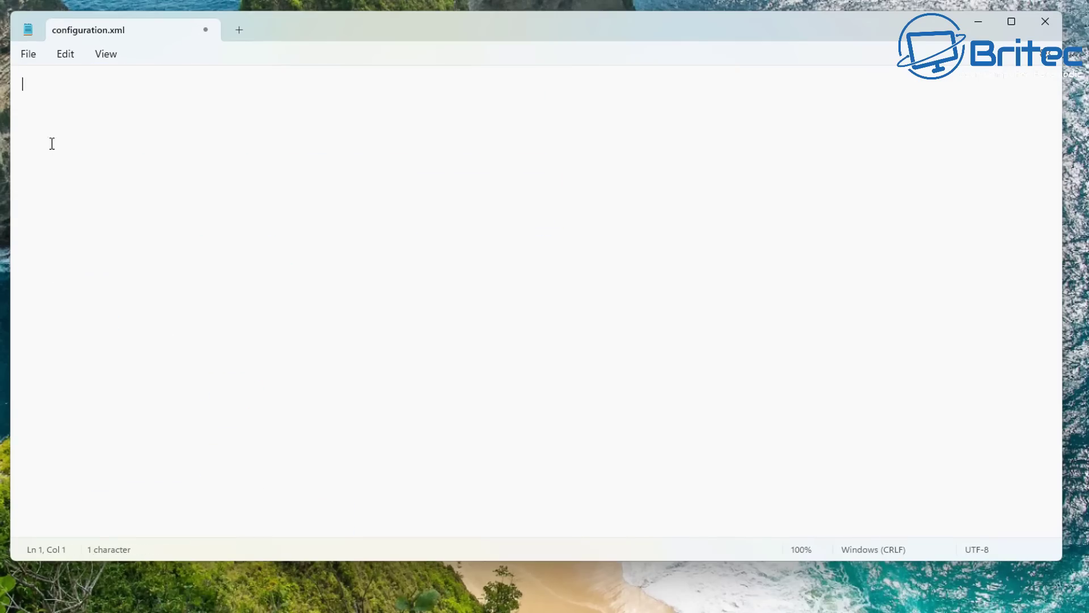
{"action": "right_click", "coordinate": [79, 113]}
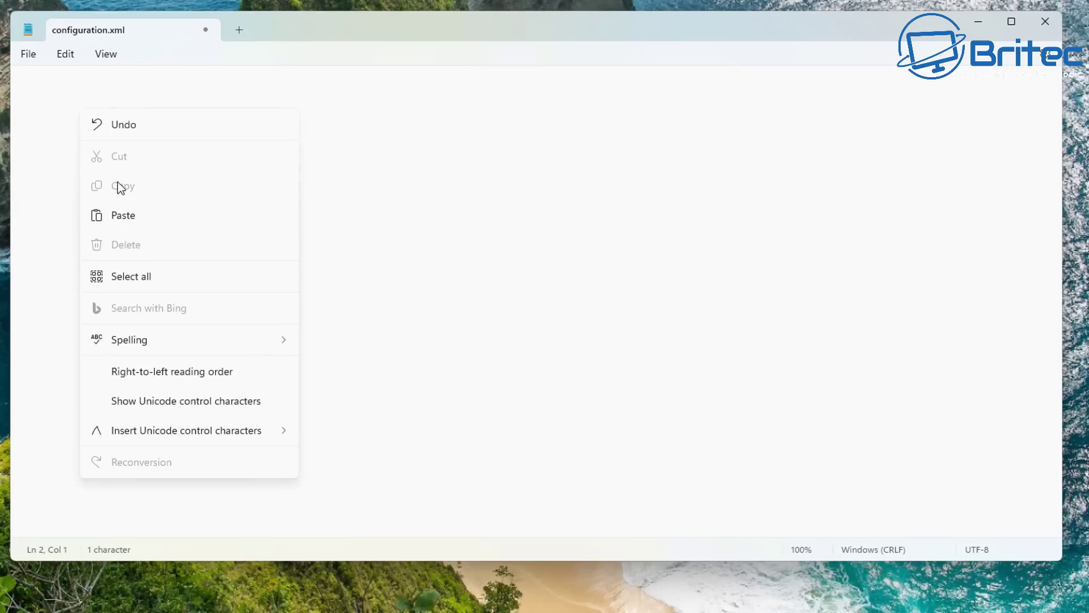
{"action": "left_click", "coordinate": [121, 219]}
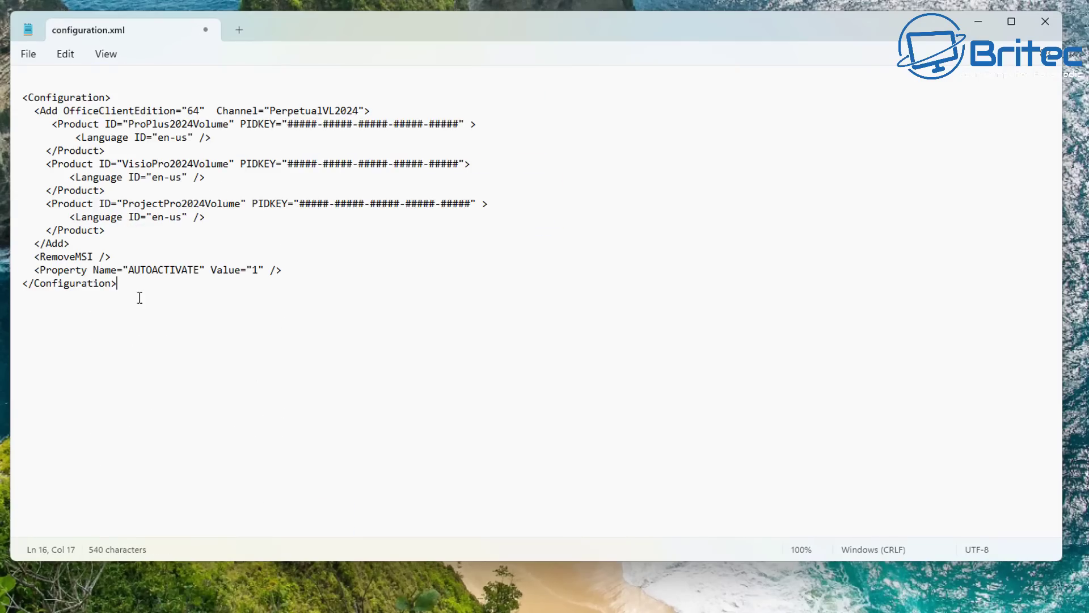
{"action": "left_click", "coordinate": [29, 81]}
{"action": "left_click", "coordinate": [291, 434]}
{"action": "left_click_drag", "start_coordinate": [230, 123], "coordinate": [127, 129]}
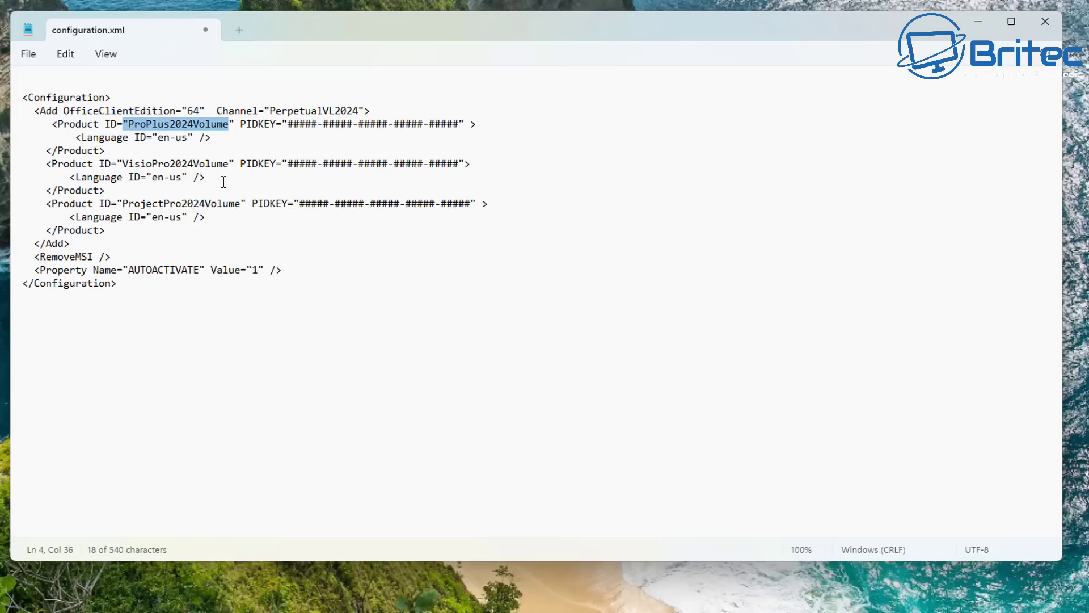
{"action": "left_click_drag", "start_coordinate": [229, 163], "coordinate": [116, 170]}
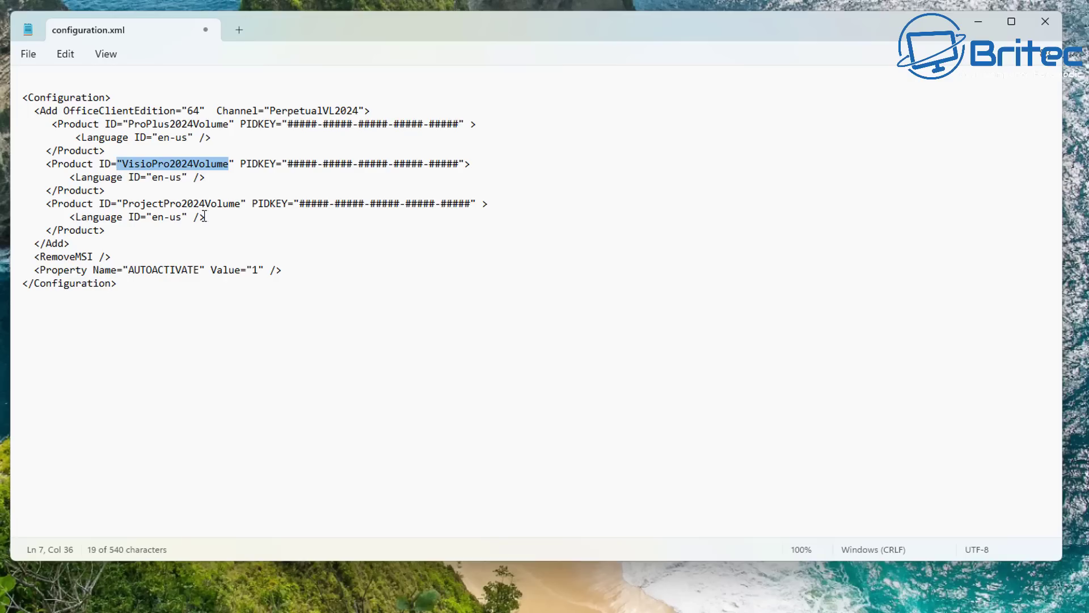
{"action": "left_click_drag", "start_coordinate": [240, 204], "coordinate": [123, 213]}
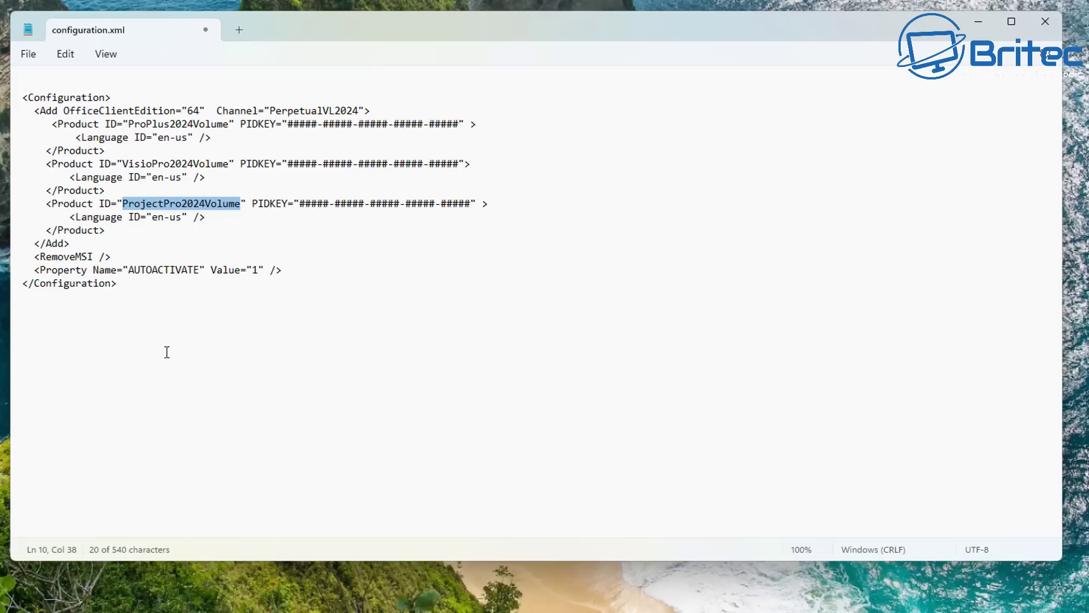
{"action": "left_click", "coordinate": [166, 358]}
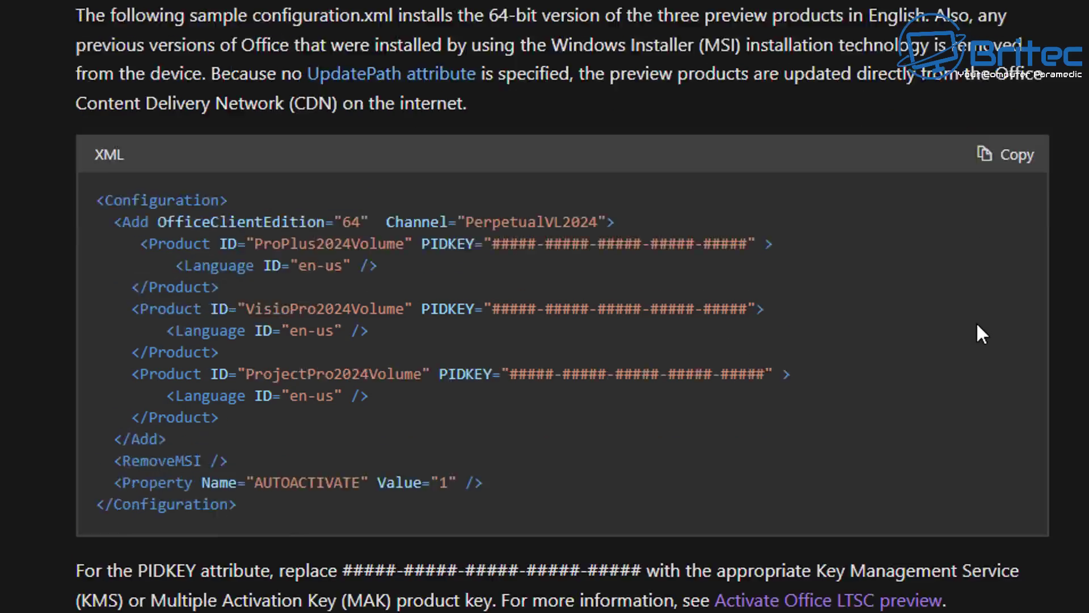
- Copy the Office LTSC 2024 KMS product key from the Microsoft Learn key table
{"action": "scroll", "coordinate": [980, 306], "scroll_direction": "down", "scroll_amount": 10}
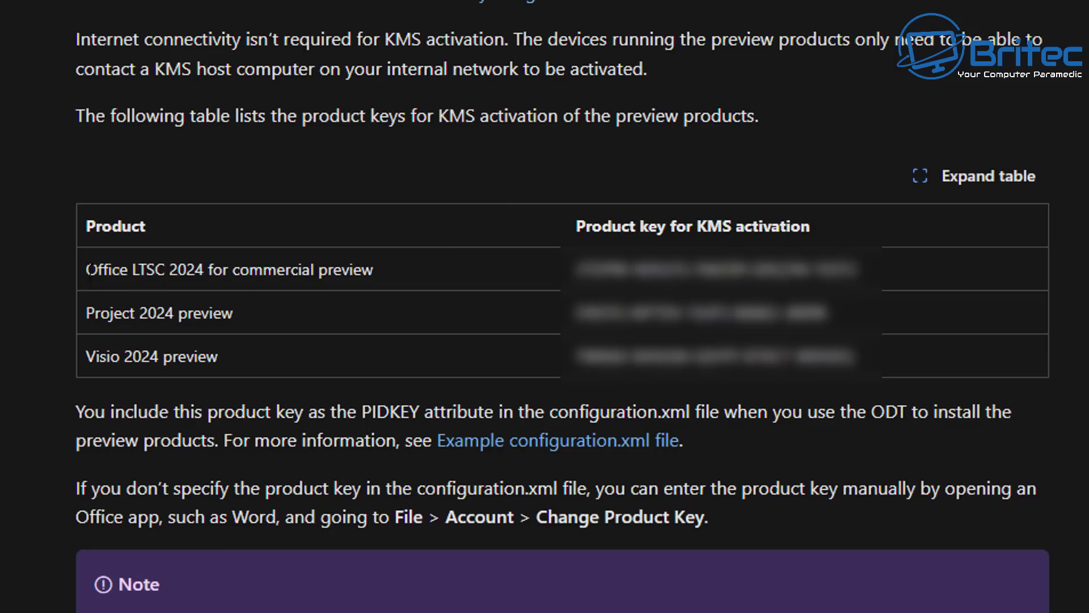
{"action": "left_click_drag", "start_coordinate": [88, 271], "coordinate": [440, 265]}
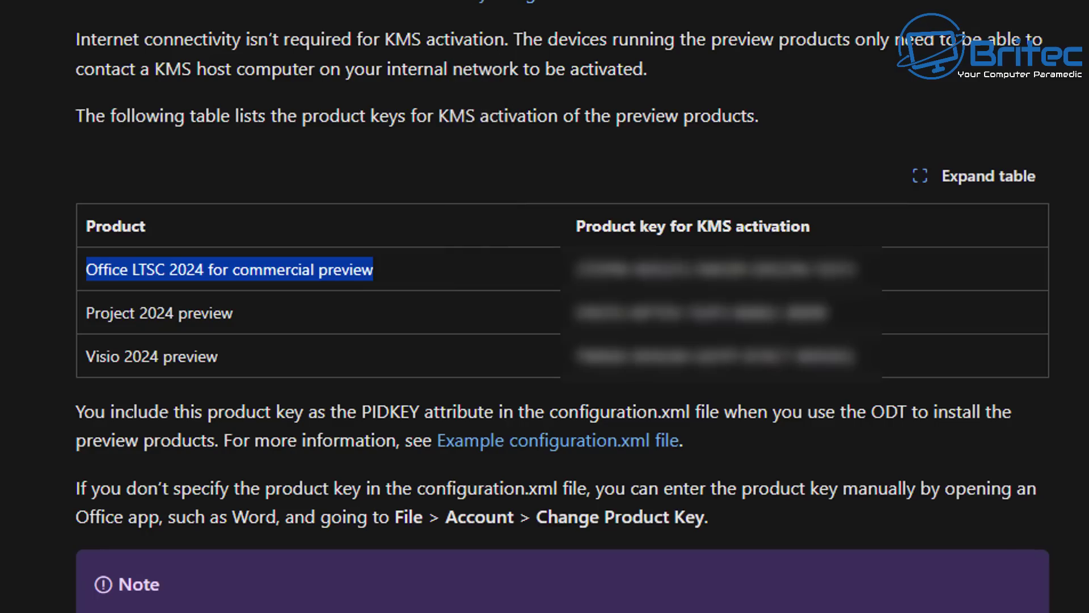
{"action": "left_click_drag", "start_coordinate": [861, 271], "coordinate": [567, 291]}
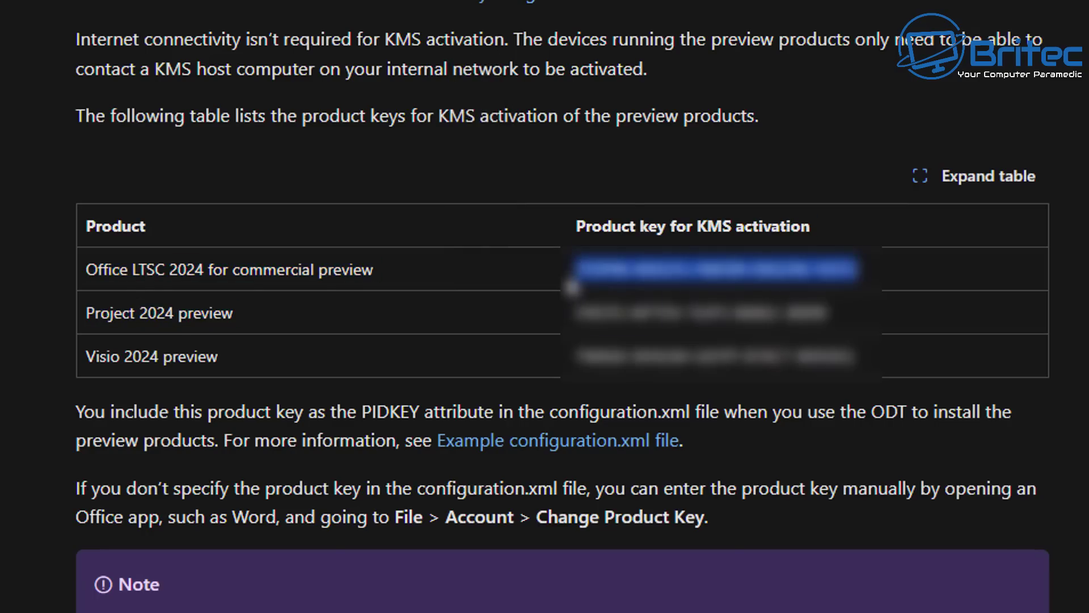
{"action": "right_click", "coordinate": [640, 272]}
{"action": "left_click", "coordinate": [693, 294]}
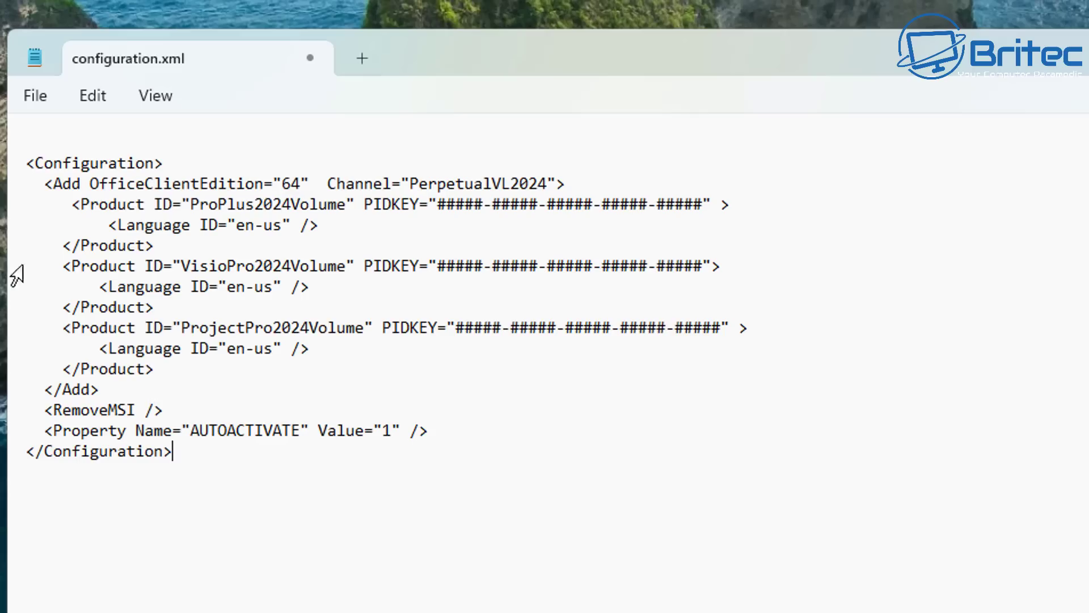
- Paste the copied Office LTSC 2024 key over the ProPlus2024Volume PIDKEY placeholder hashes
{"action": "left_click_drag", "start_coordinate": [309, 184], "coordinate": [90, 186]}
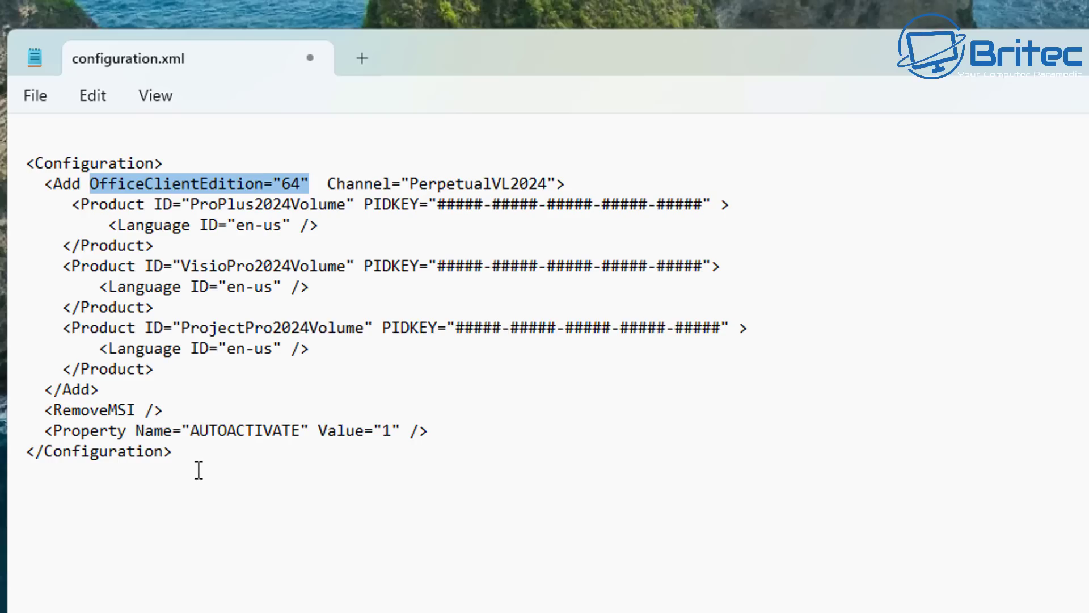
{"action": "left_click", "coordinate": [673, 602]}
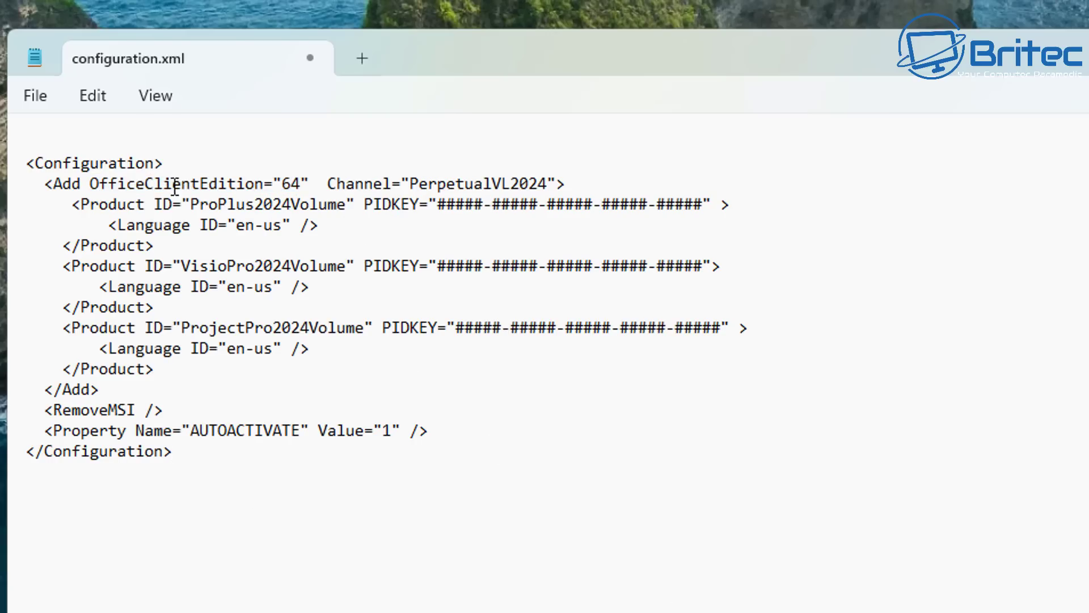
{"action": "left_click_drag", "start_coordinate": [244, 199], "coordinate": [346, 202]}
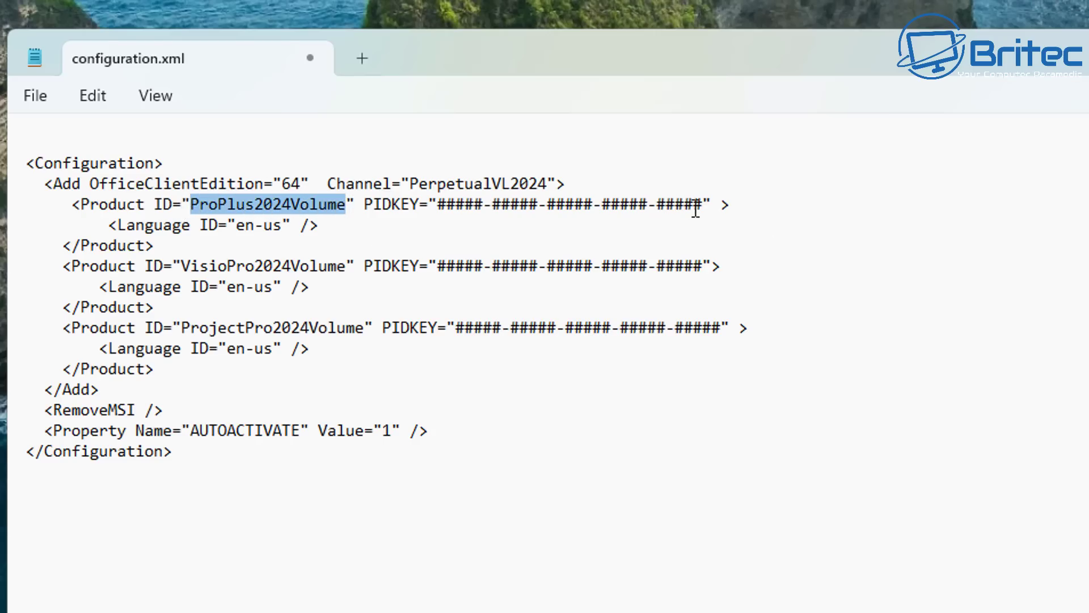
{"action": "left_click_drag", "start_coordinate": [703, 205], "coordinate": [447, 201]}
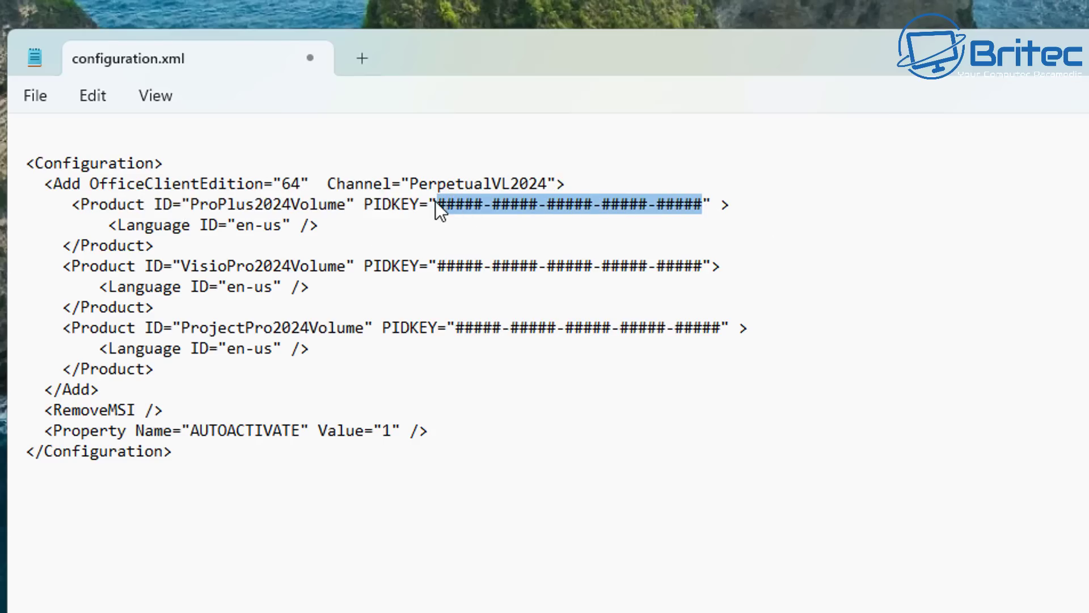
{"action": "right_click", "coordinate": [466, 205]}
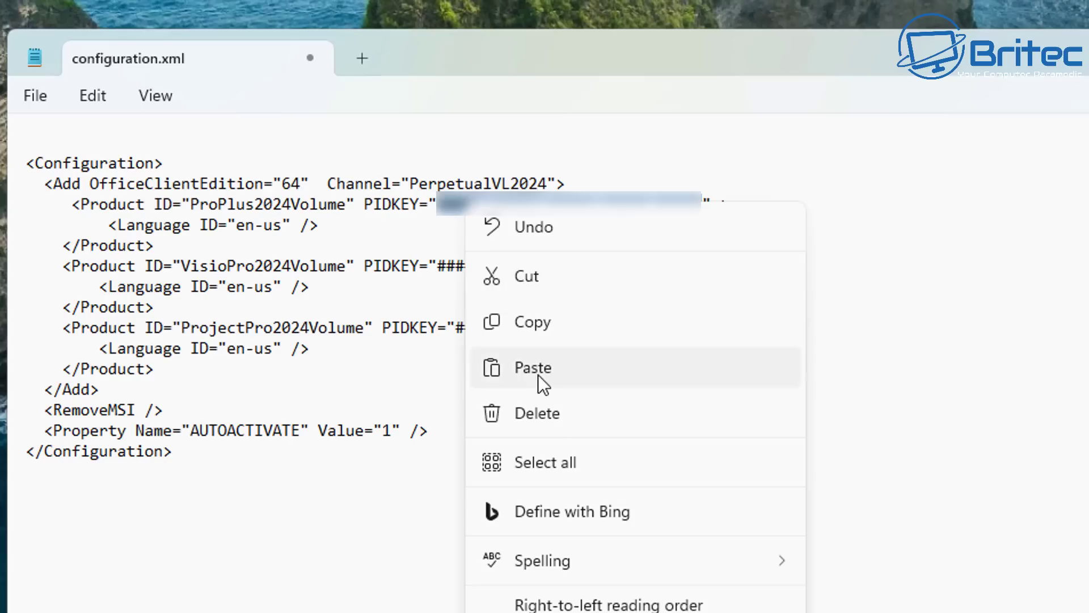
{"action": "left_click", "coordinate": [538, 373]}
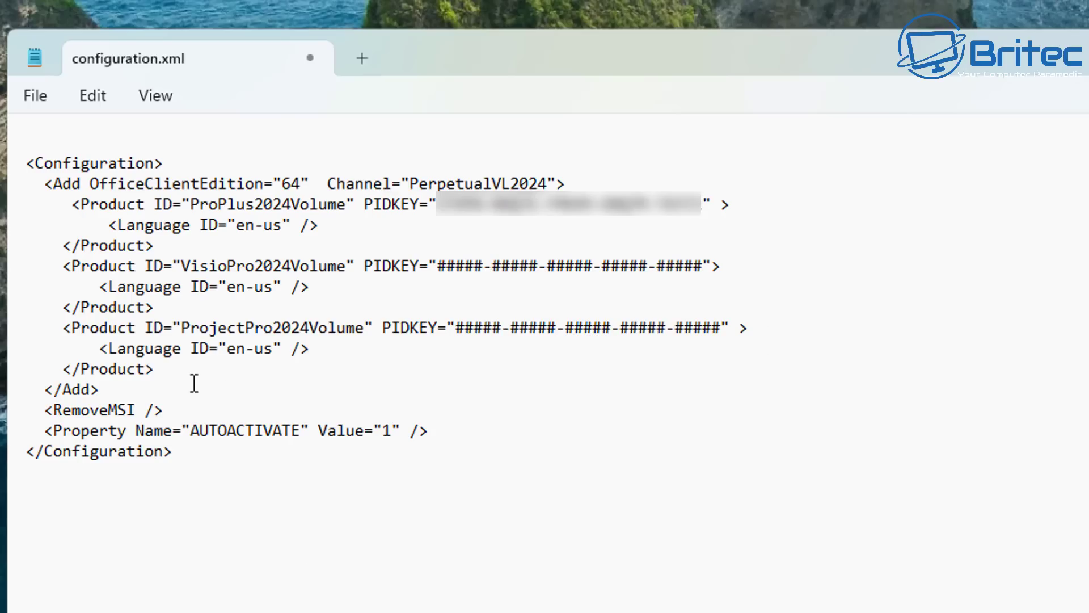
- Delete the ProjectPro and VisioPro product blocks from configuration.xml and save the file
{"action": "left_click_drag", "start_coordinate": [174, 369], "coordinate": [81, 369]}
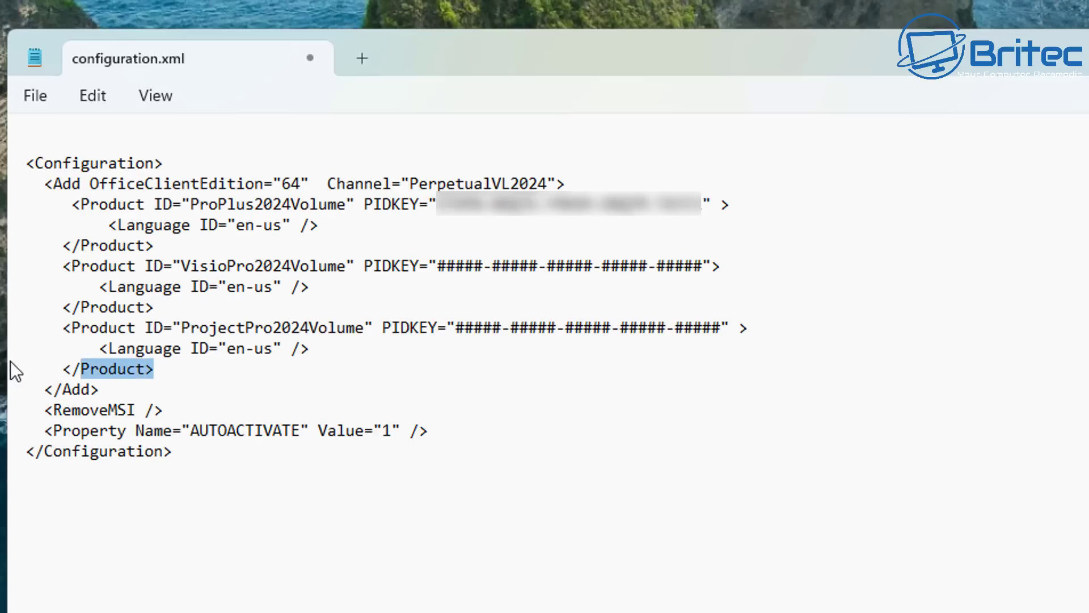
{"action": "left_click_drag", "start_coordinate": [10, 361], "coordinate": [15, 322]}
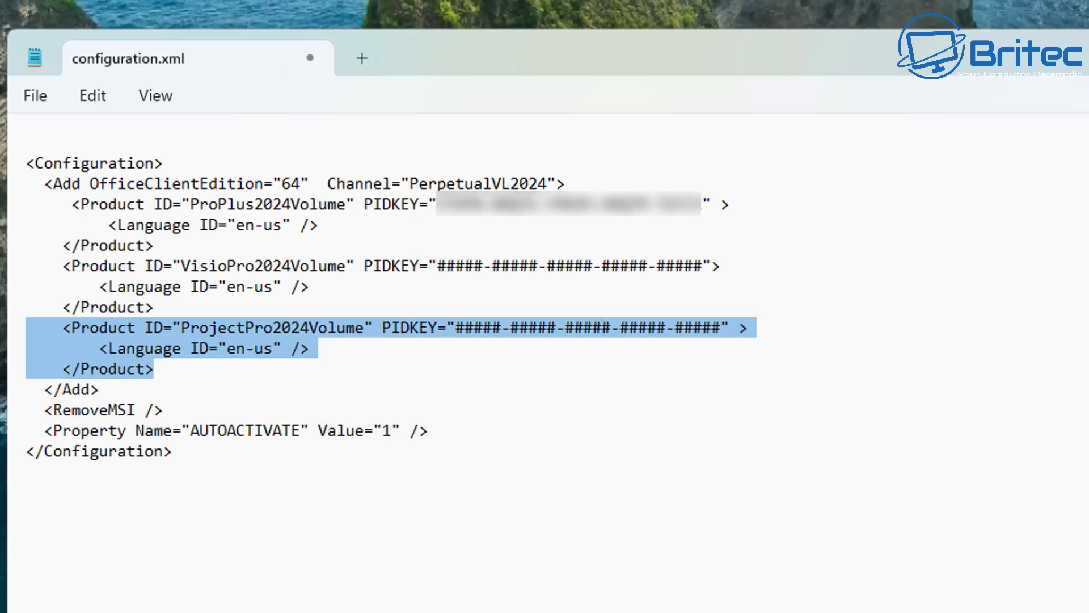
{"action": "key", "text": "Delete"}
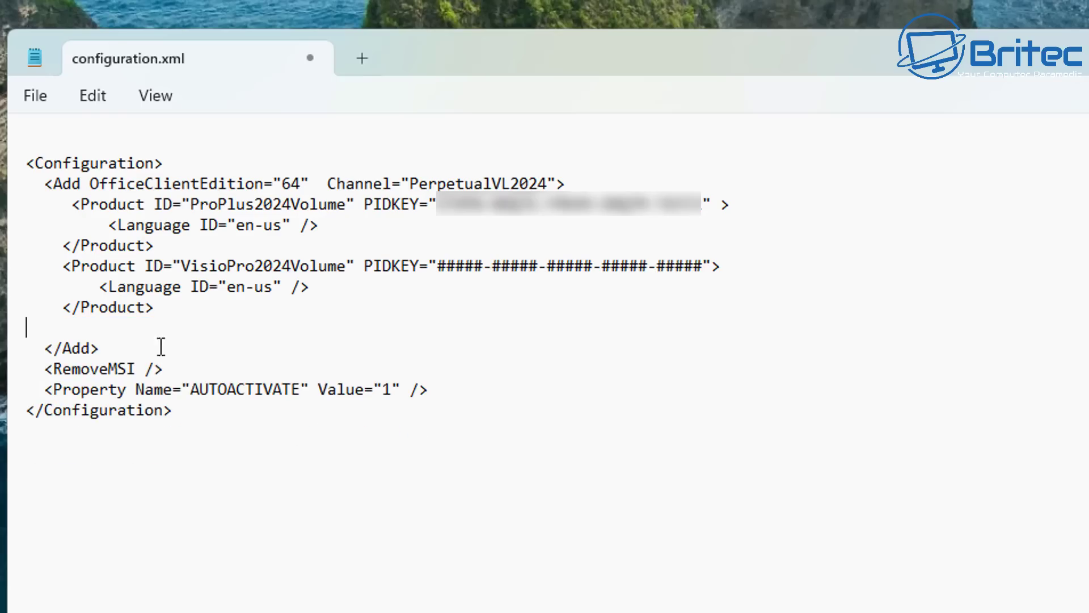
{"action": "left_click_drag", "start_coordinate": [173, 309], "coordinate": [1, 279]}
{"action": "key", "text": "Delete"}
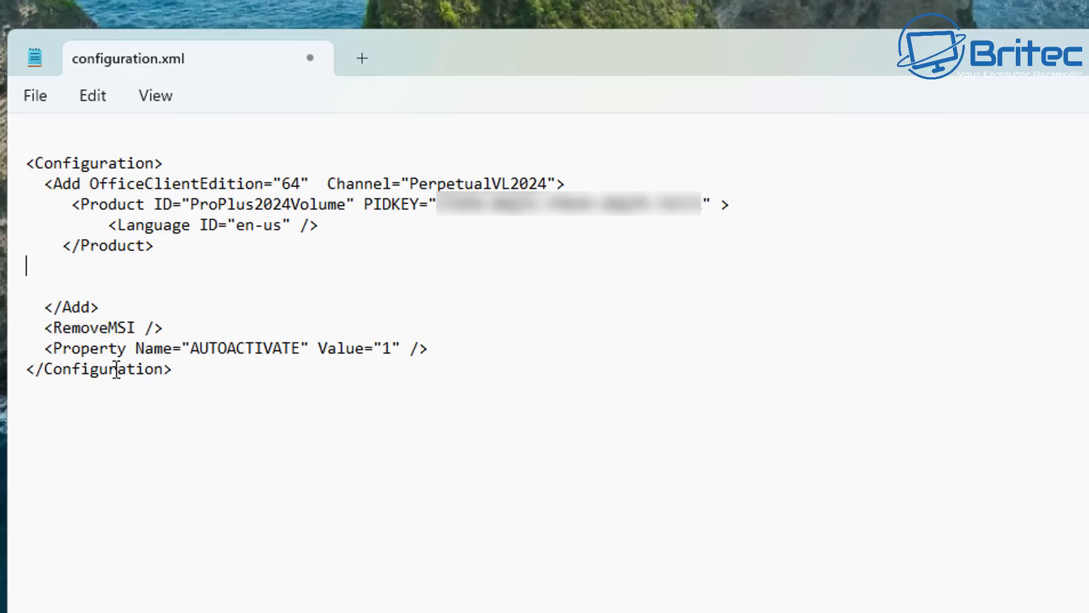
{"action": "key", "text": "BackSpace"}
{"action": "key", "text": "BackSpace"}
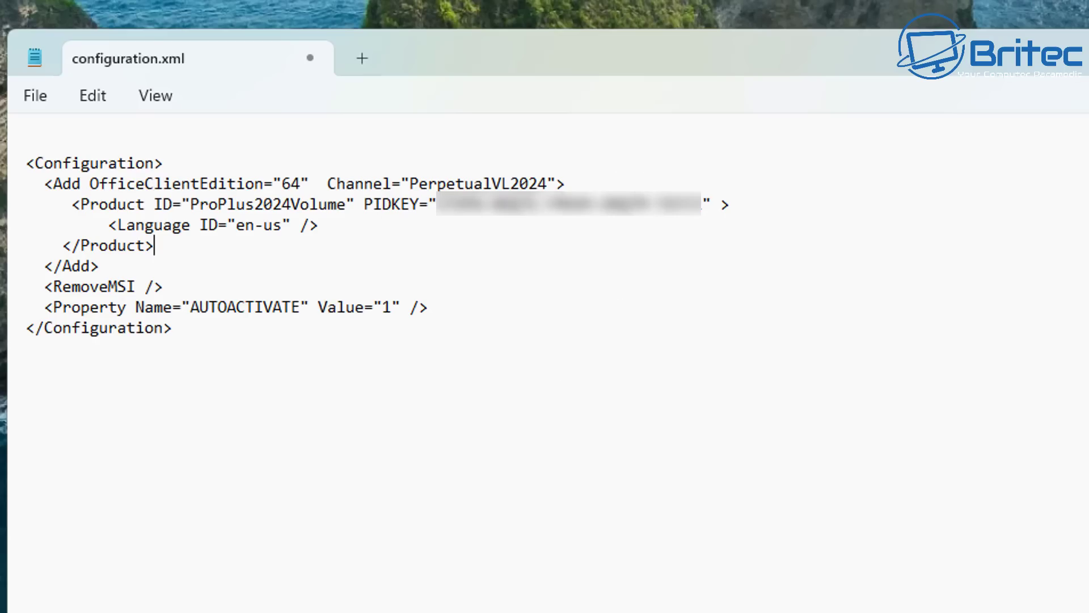
{"action": "left_click", "coordinate": [35, 95]}
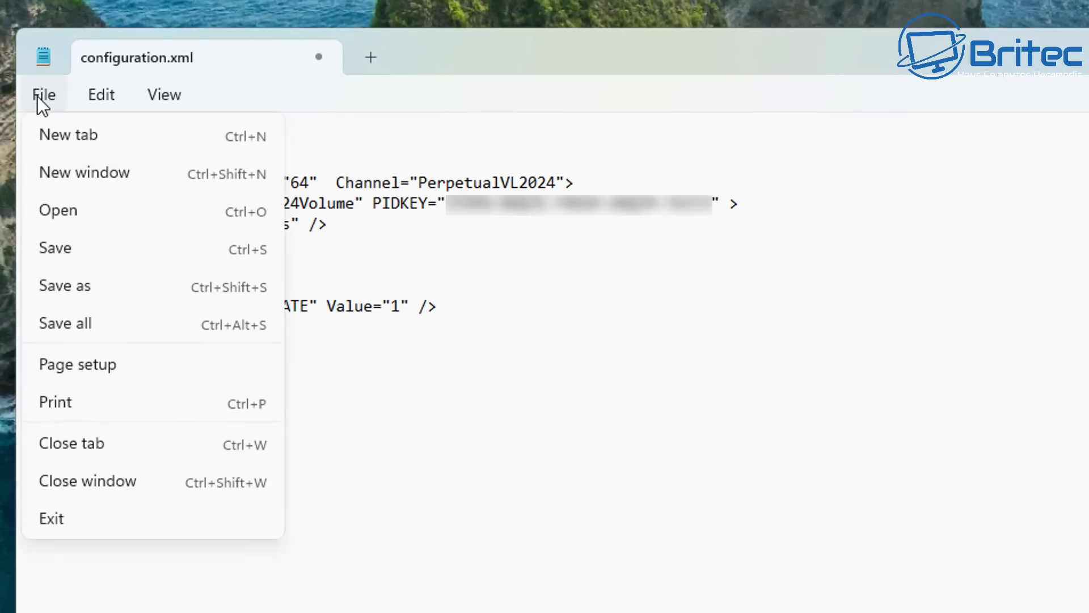
{"action": "left_click", "coordinate": [67, 241]}
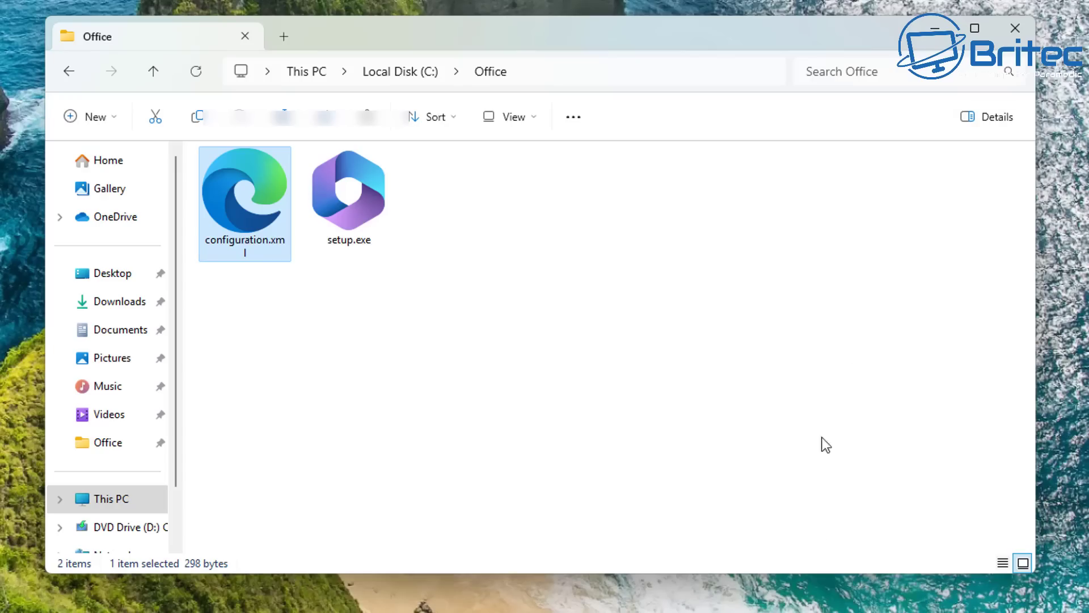
- Launch a Command Prompt in C:\Office by entering cmd in Explorer's address bar
{"action": "left_click", "coordinate": [527, 70]}
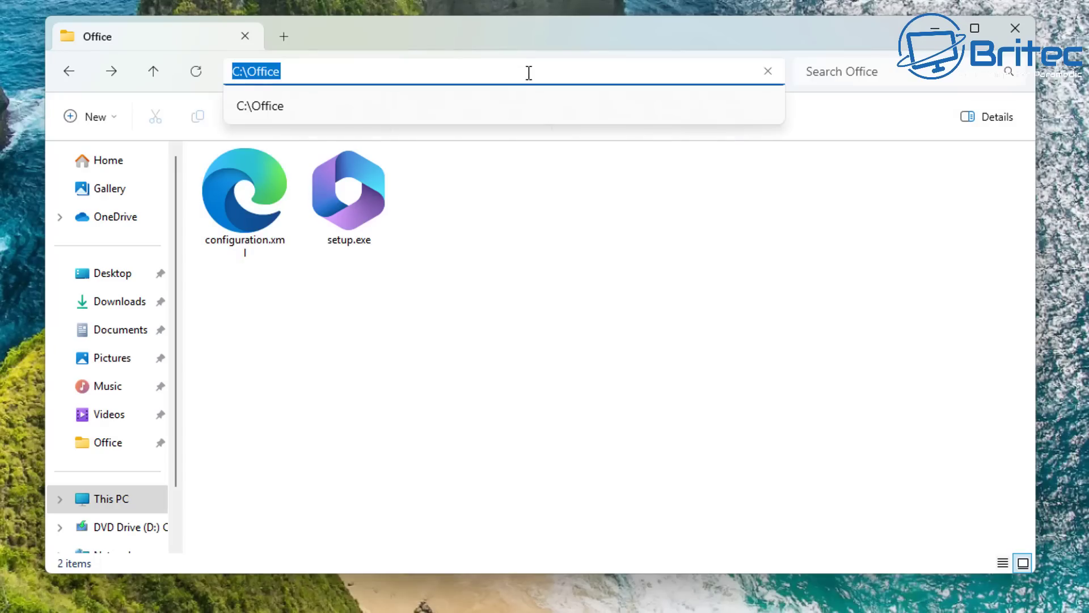
{"action": "type", "text": "cmd"}
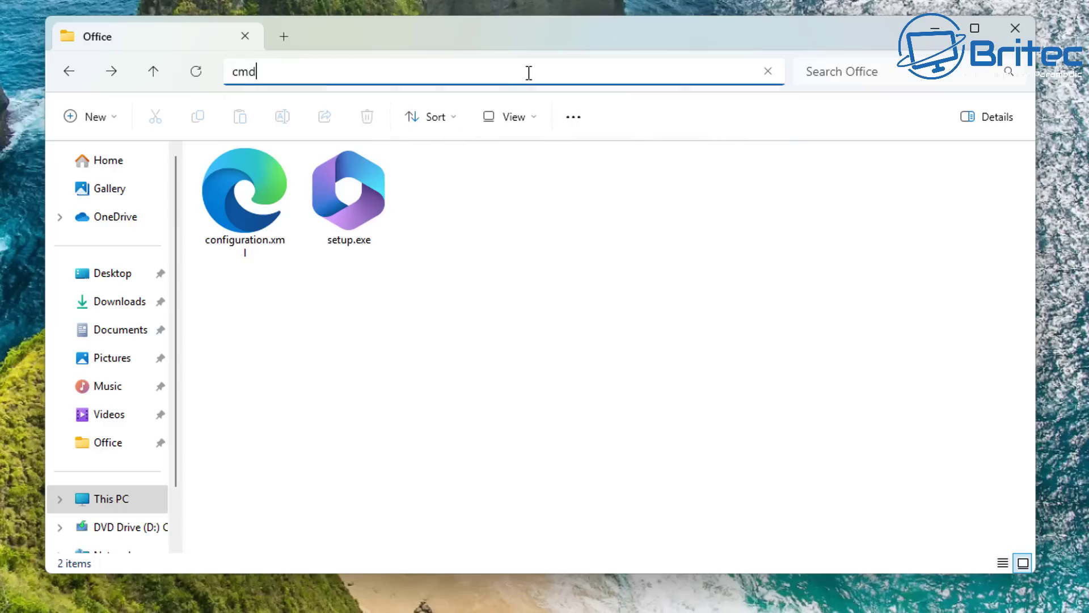
{"action": "key", "text": "Return"}
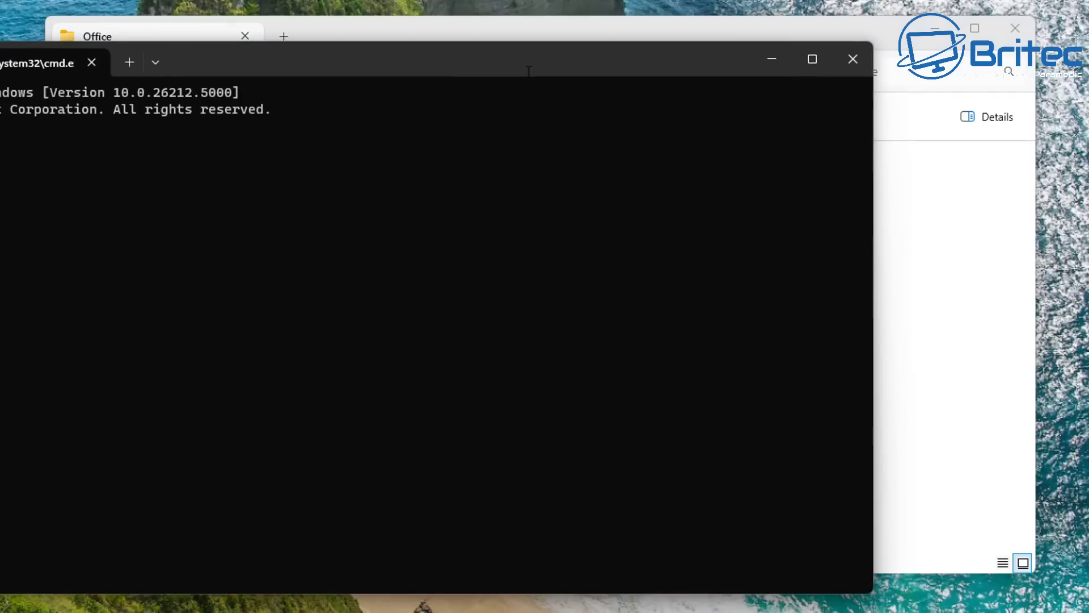
{"action": "left_click_drag", "start_coordinate": [499, 56], "coordinate": [656, 49]}
{"action": "left_click", "coordinate": [952, 14]}
- Copy the setup.exe /configure configuration.xml command from the article's Console block
{"action": "left_click", "coordinate": [935, 27]}
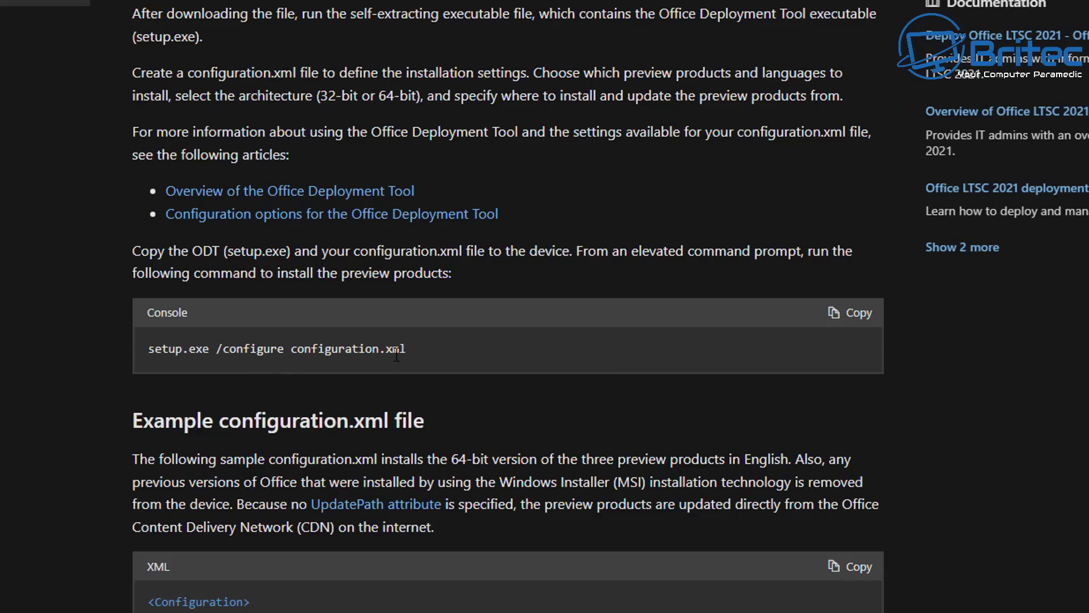
{"action": "left_click", "coordinate": [858, 315]}
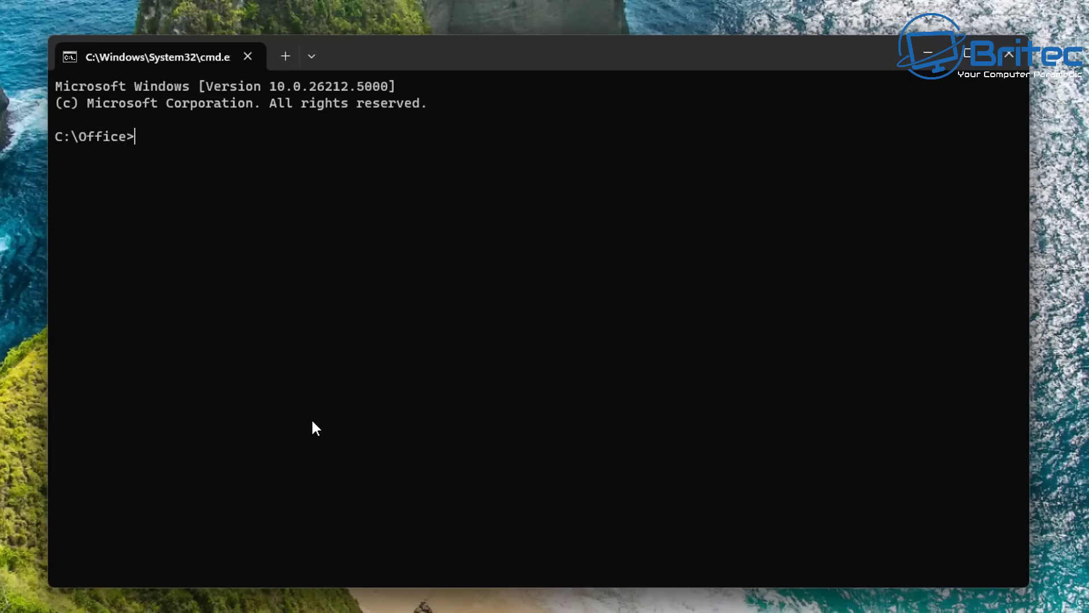
- List C:\Office with dir, then paste and run setup.exe /configure configuration.xml
{"action": "type", "text": "r"}
{"action": "key", "text": "Return"}
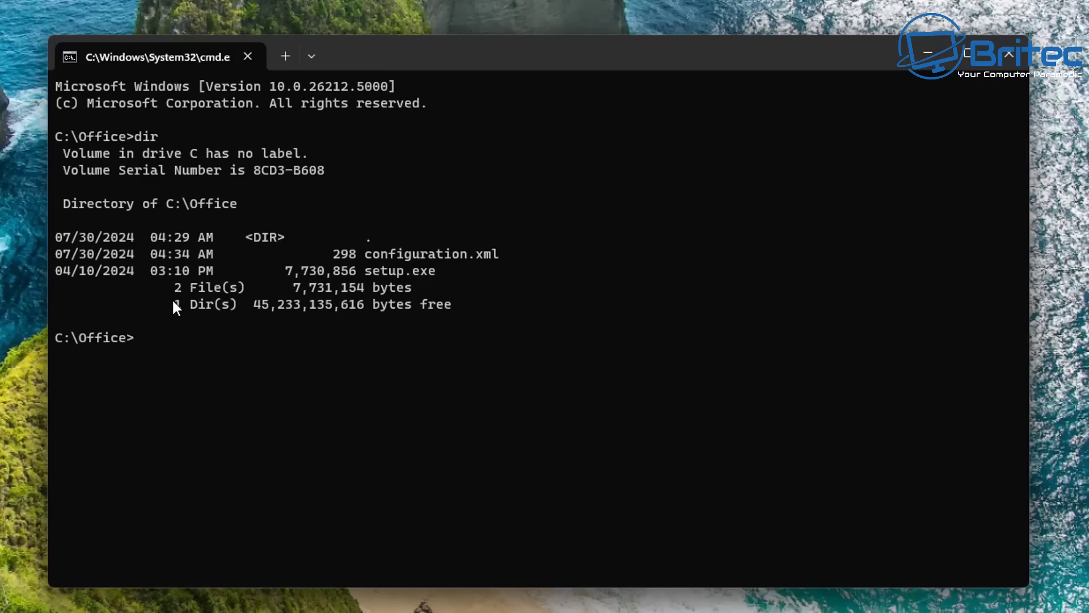
{"action": "key", "text": "ctrl+v"}
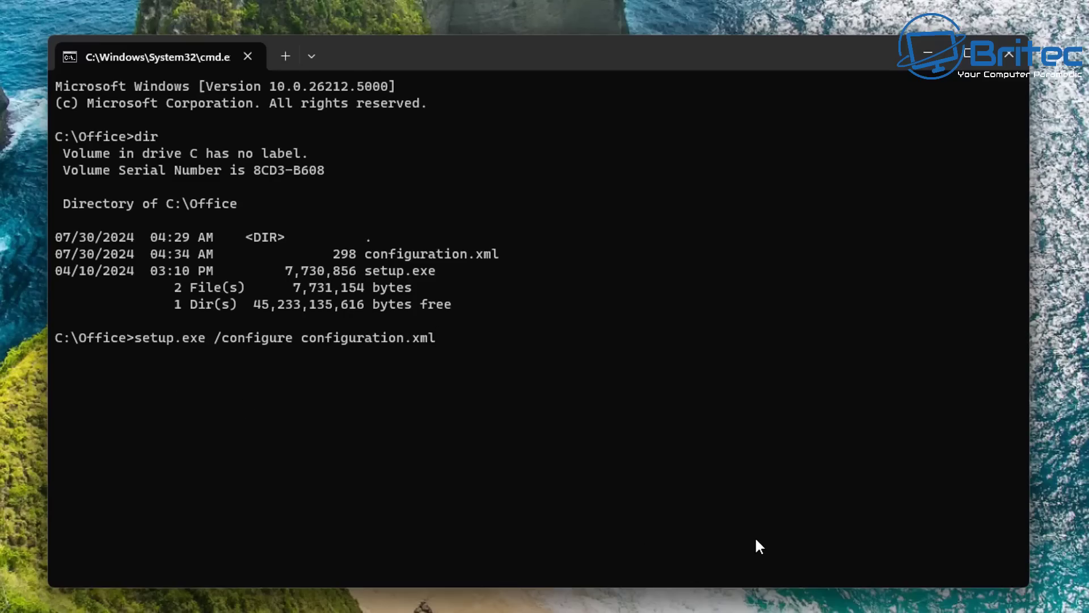
{"action": "key", "text": "Return"}
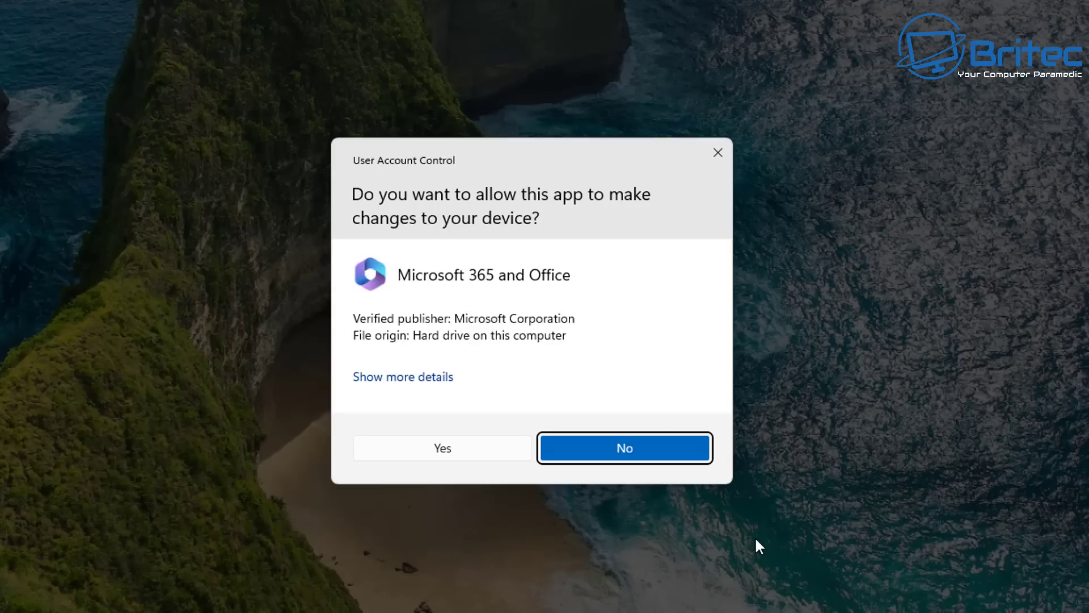
- Approve the installer's UAC prompt and let Office install until You're all set! appears
{"action": "left_click", "coordinate": [431, 452]}
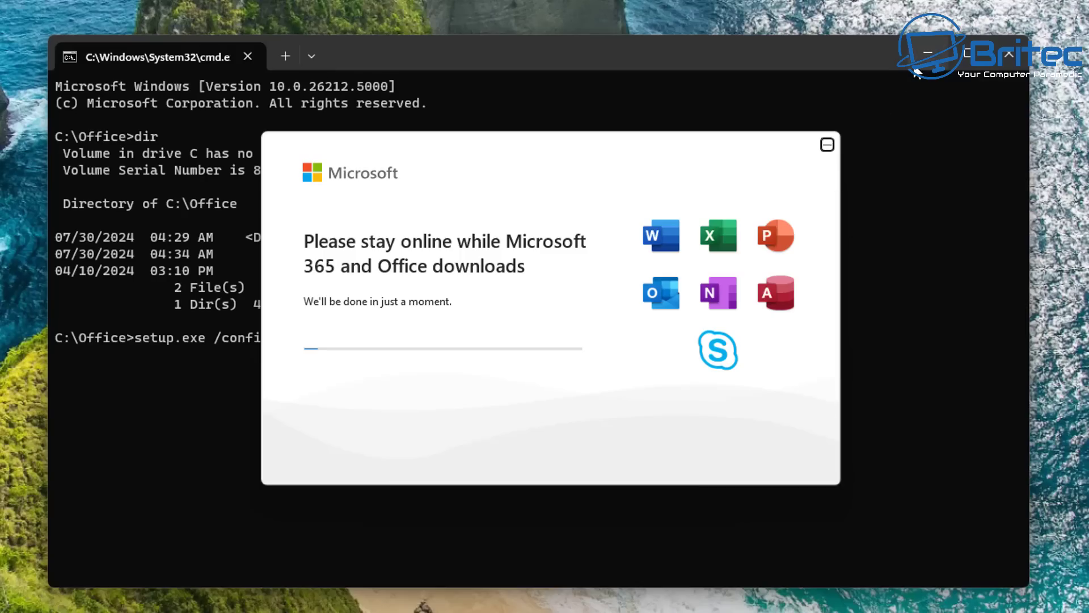
{"action": "left_click", "coordinate": [929, 53]}
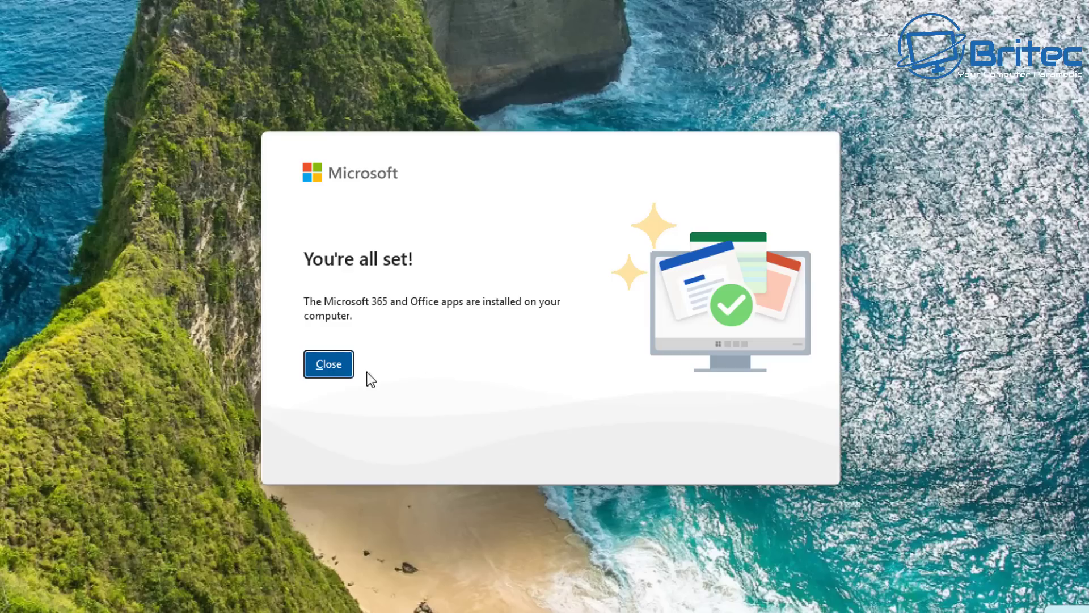
- Close the installer and rerun the recalled command as setup.exe /download configuration.xml
{"action": "left_click", "coordinate": [341, 370]}
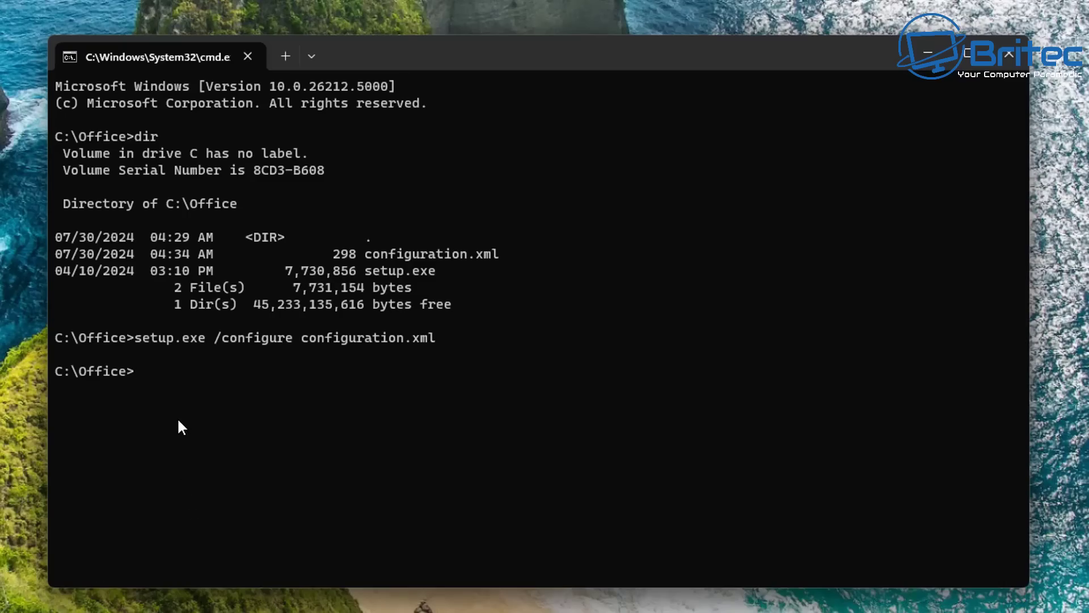
{"action": "key", "text": "Up"}
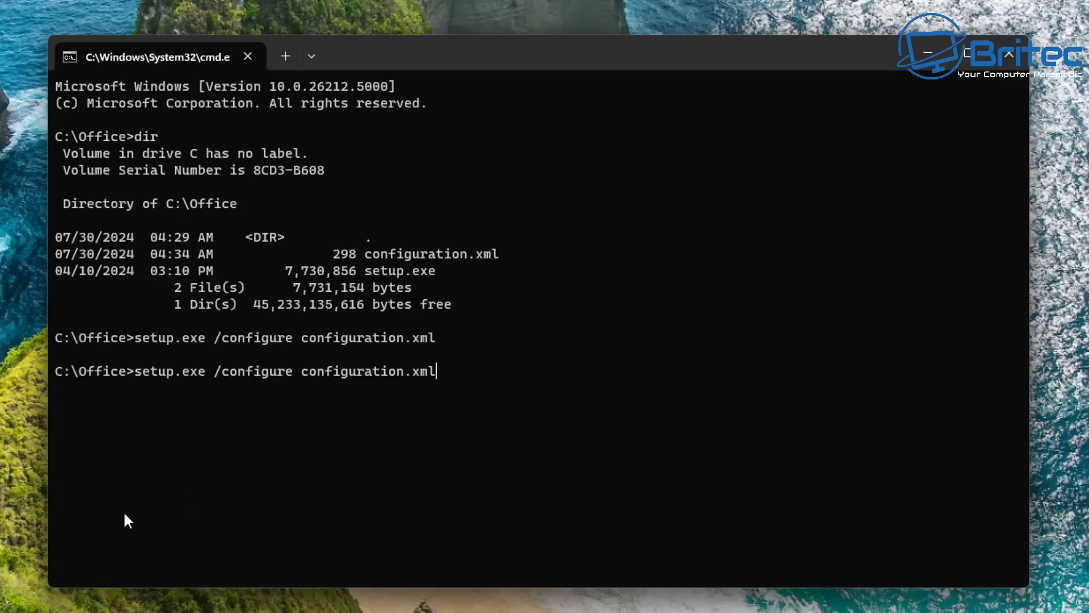
{"action": "key", "text": "Left"}
{"action": "key", "text": "Left"}
{"action": "key", "text": "Left"}
{"action": "key", "text": "Left"}
{"action": "key", "text": "BackSpace"}
{"action": "key", "text": "BackSpace"}
{"action": "key", "text": "BackSpace"}
{"action": "key", "text": "BackSpace"}
{"action": "key", "text": "BackSpace"}
{"action": "key", "text": "BackSpace"}
{"action": "key", "text": "BackSpace"}
{"action": "key", "text": "BackSpace"}
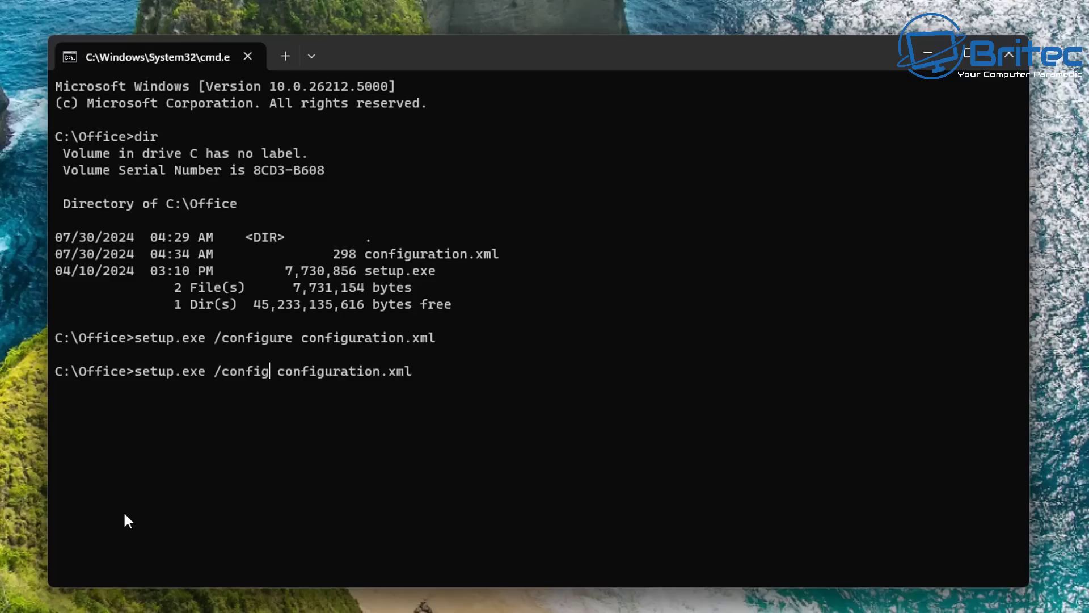
{"action": "key", "text": "BackSpace"}
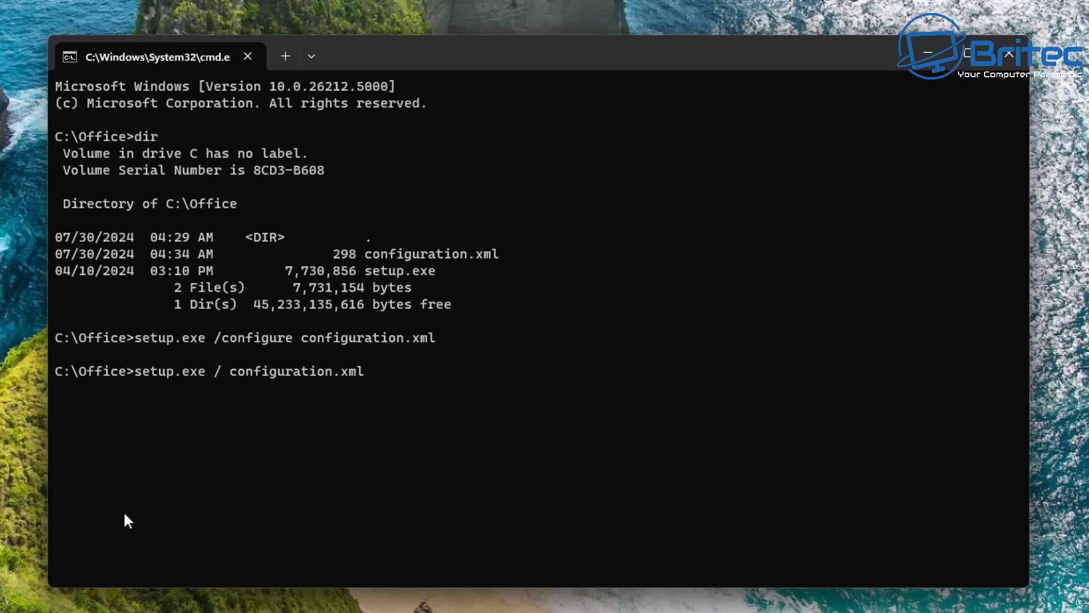
{"action": "type", "text": "downloa"}
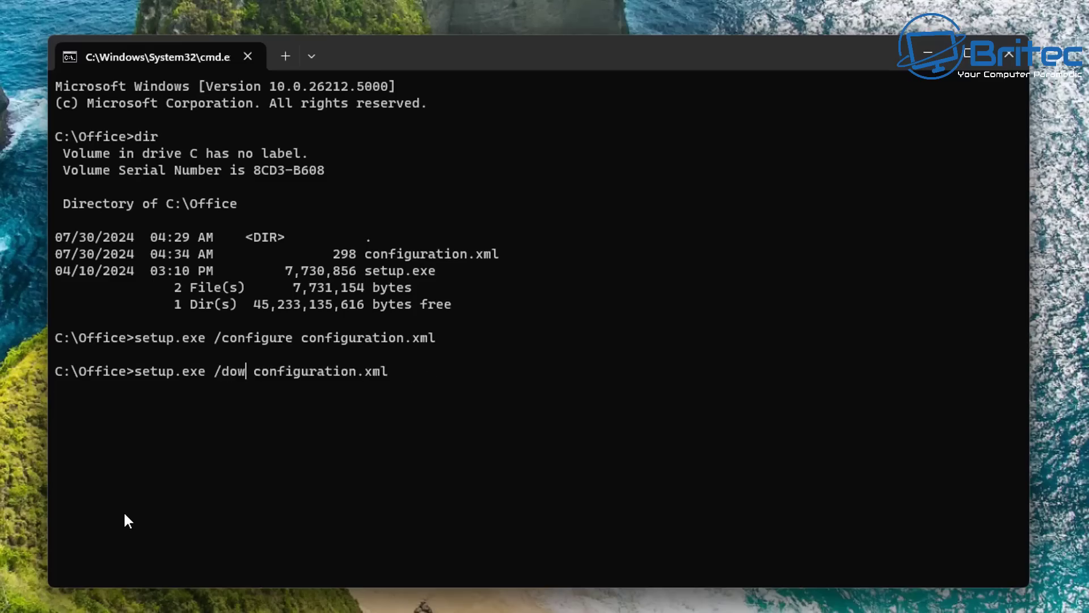
{"action": "type", "text": "d"}
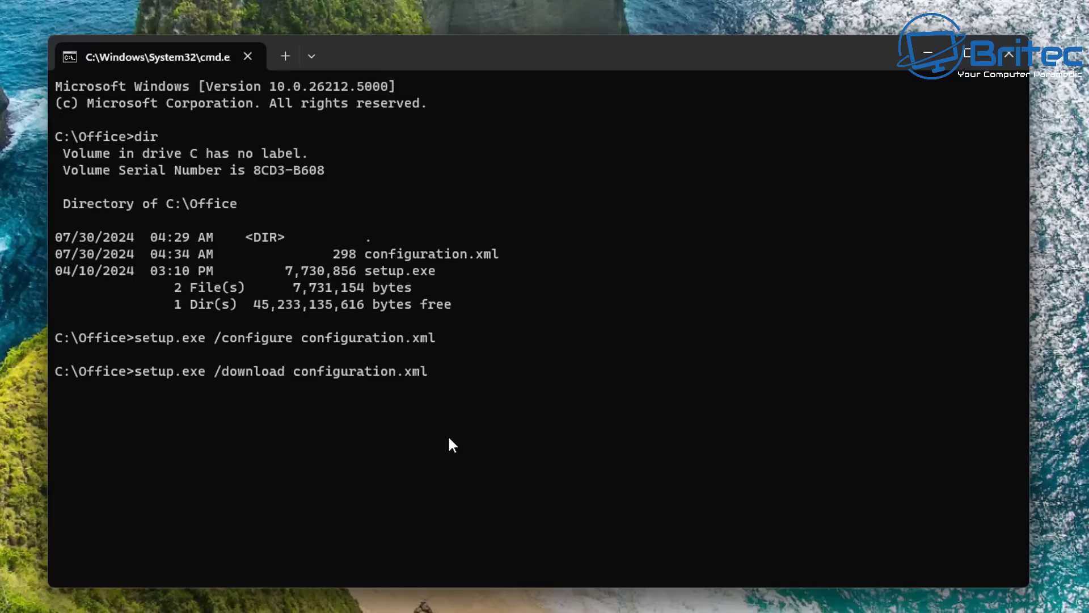
{"action": "key", "text": "Return"}
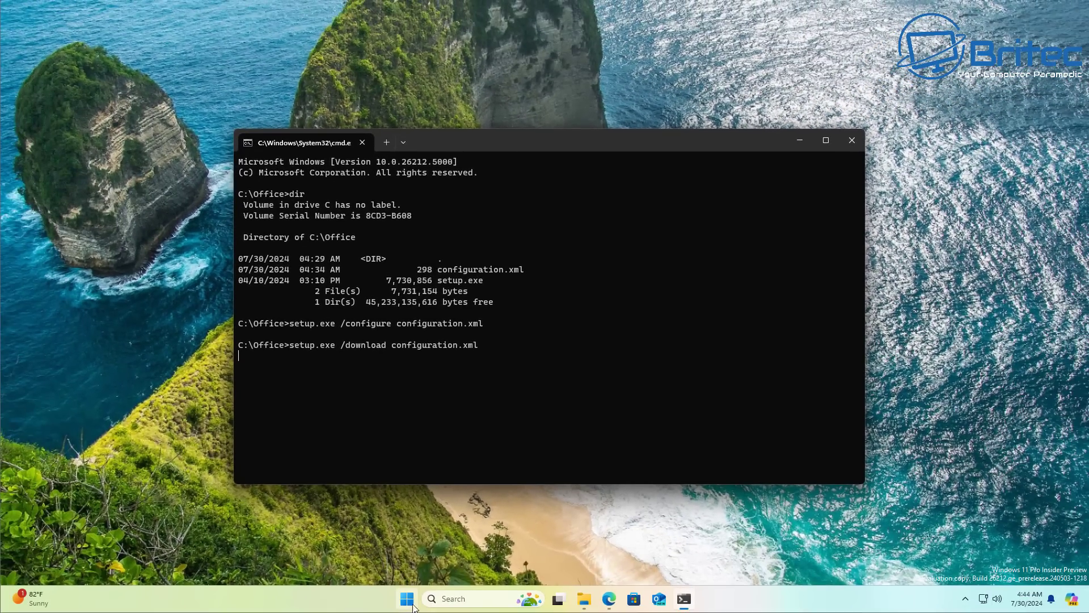
{"action": "right_click", "coordinate": [410, 604]}
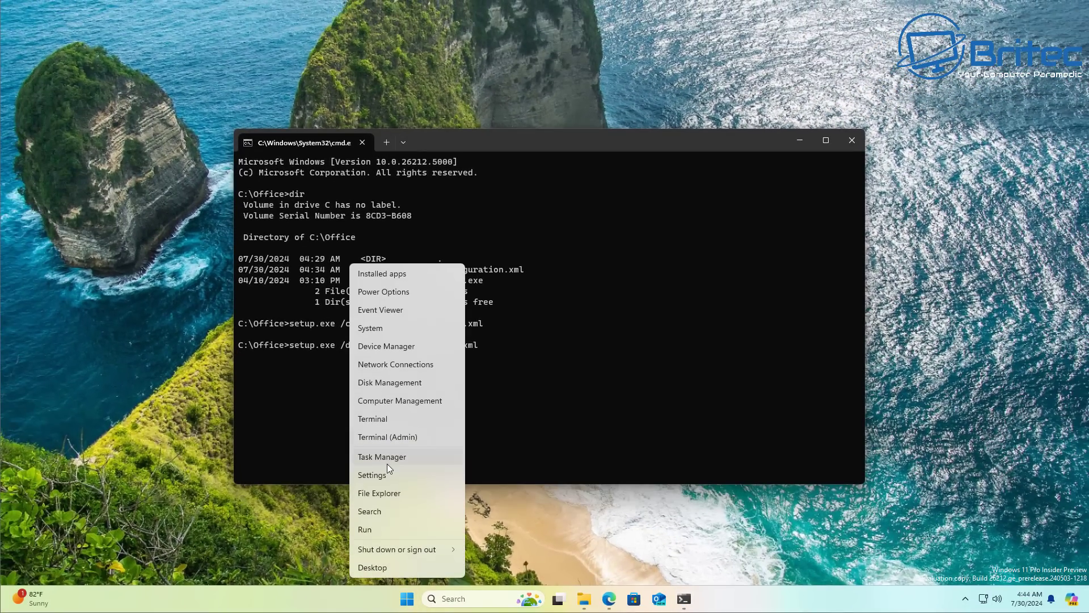
{"action": "left_click", "coordinate": [387, 463]}
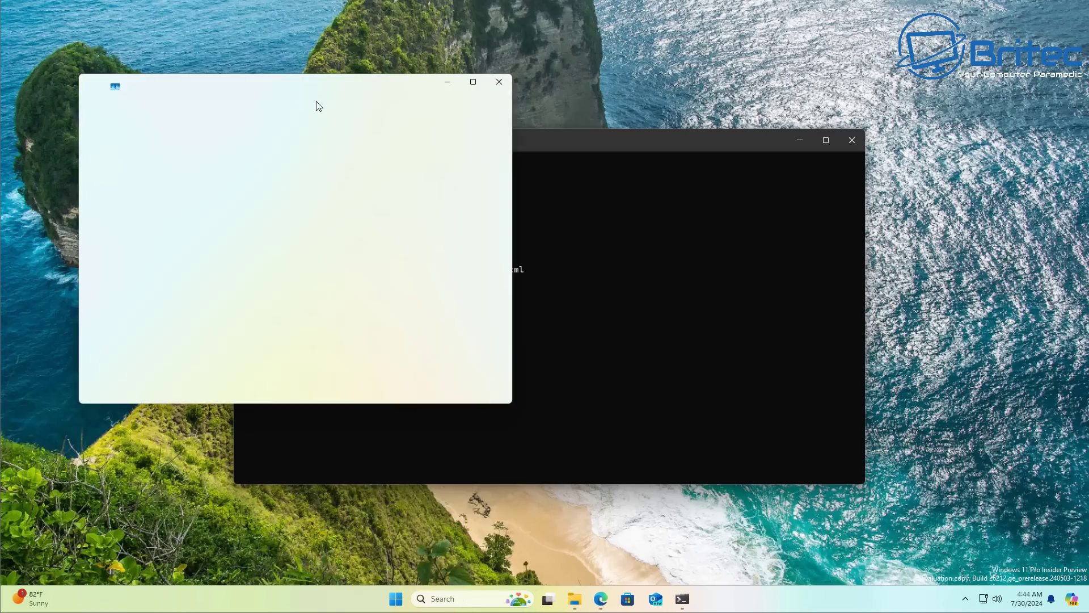
{"action": "left_click_drag", "start_coordinate": [307, 89], "coordinate": [592, 192]}
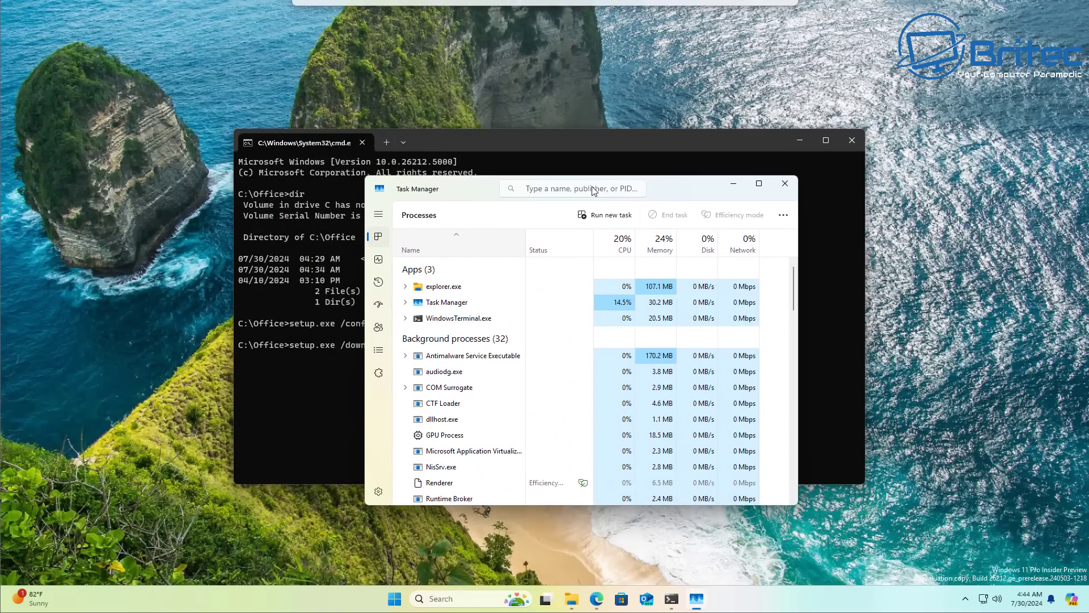
{"action": "left_click", "coordinate": [378, 261]}
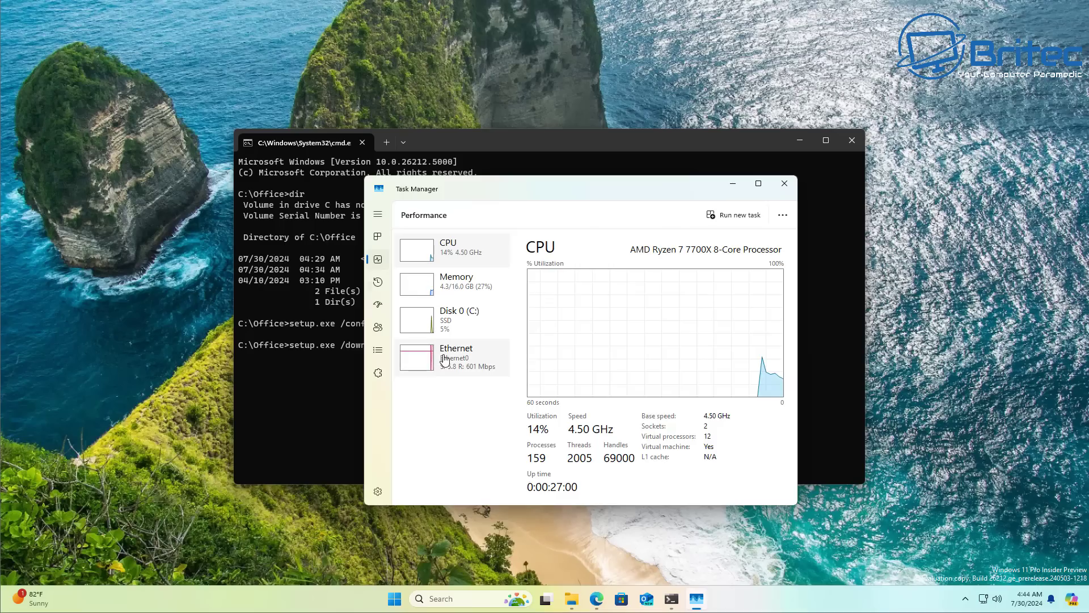
{"action": "left_click", "coordinate": [444, 360]}
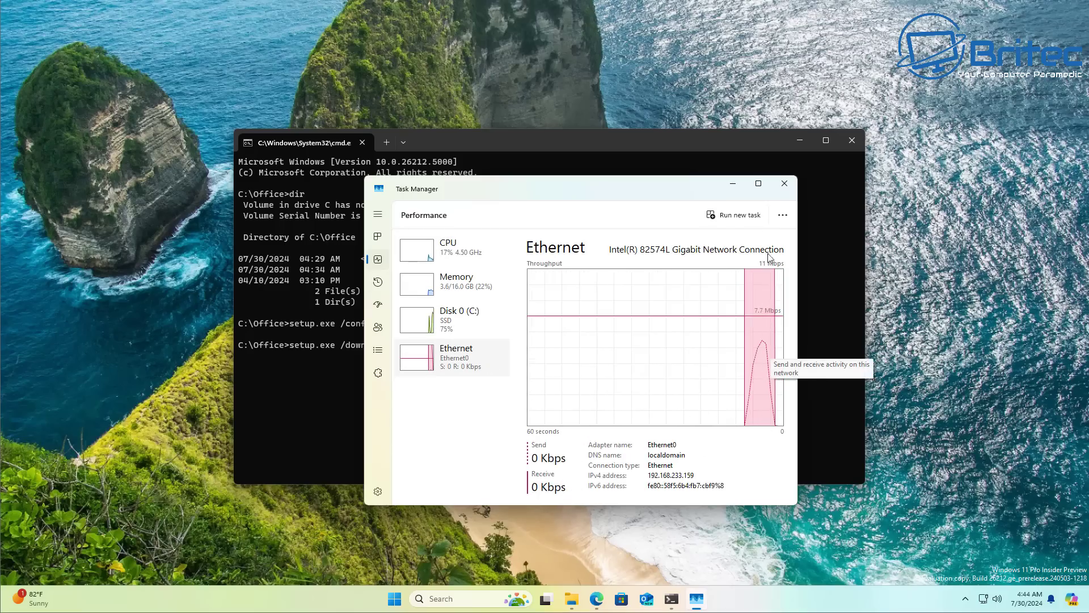
{"action": "left_click", "coordinate": [785, 184]}
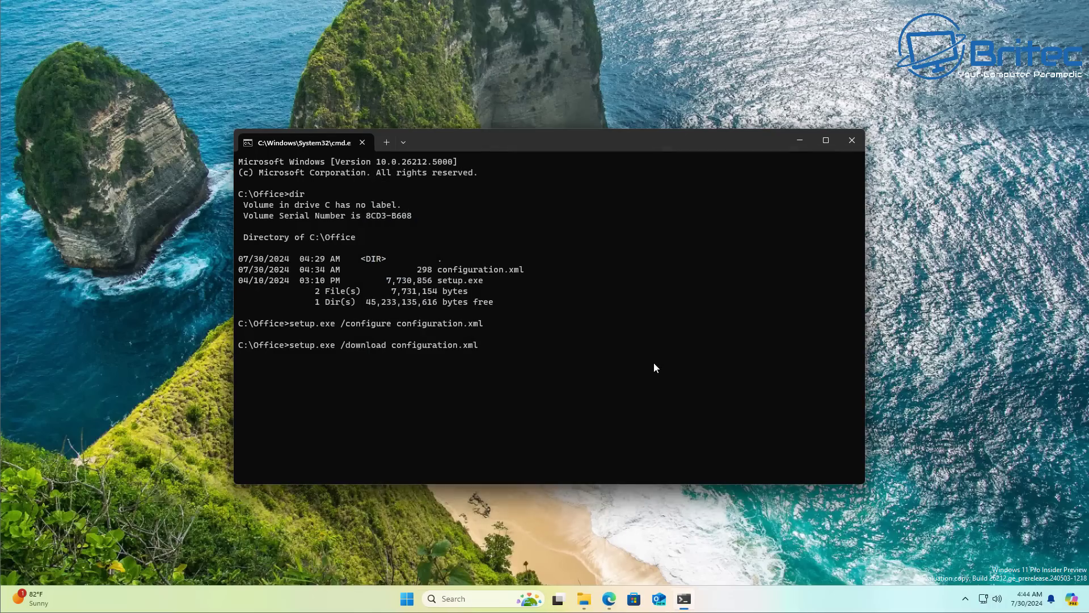
- Check the downloaded C:\Office\Office folder, then minimize Explorer and close Command Prompt
{"action": "left_click", "coordinate": [585, 599]}
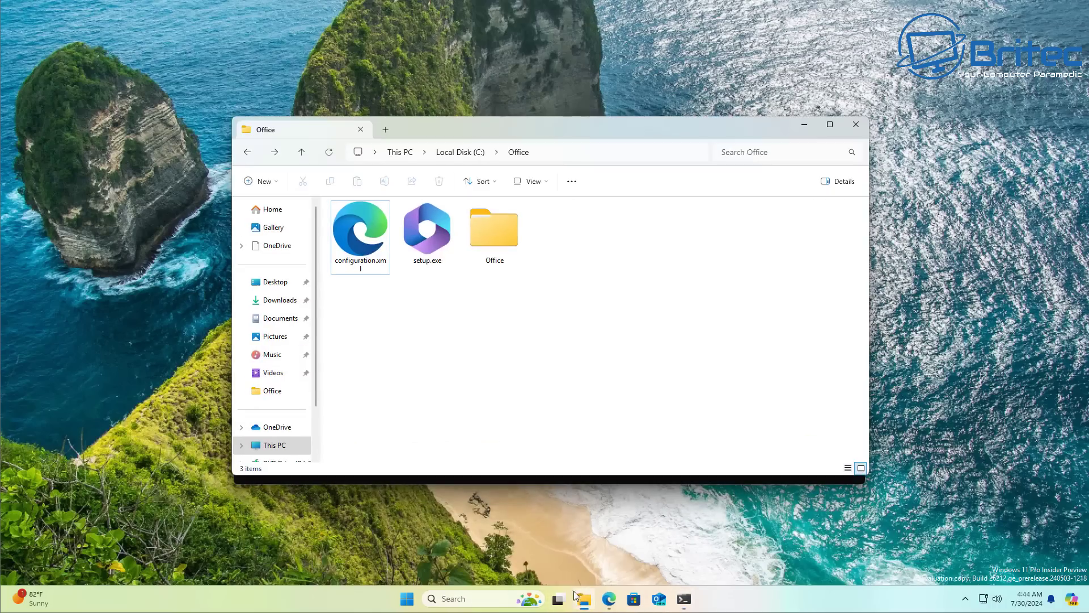
{"action": "mouse_move", "coordinate": [502, 227]}
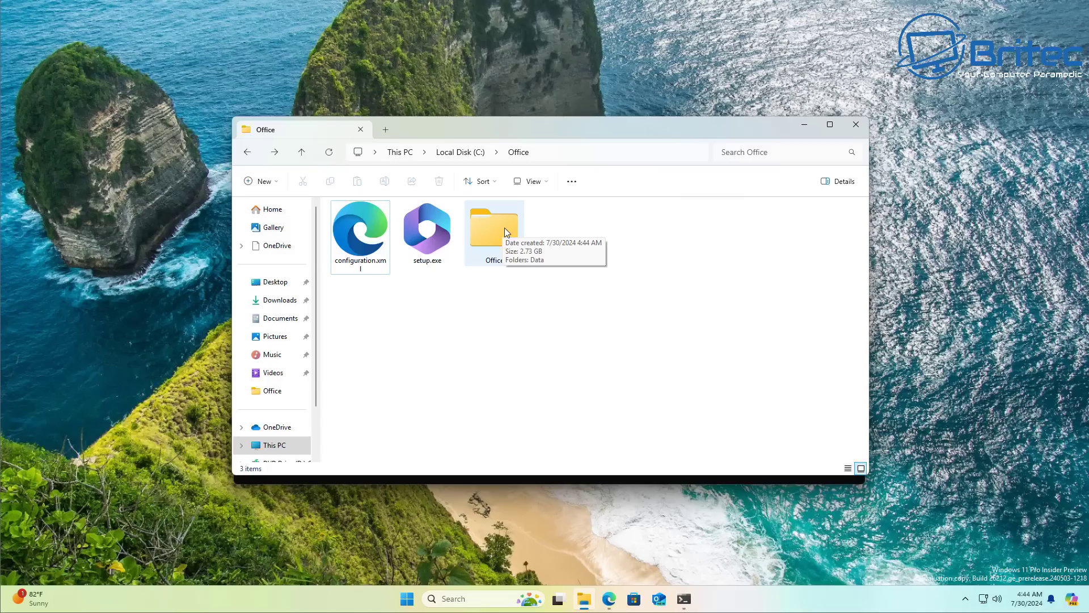
{"action": "double_click", "coordinate": [489, 267]}
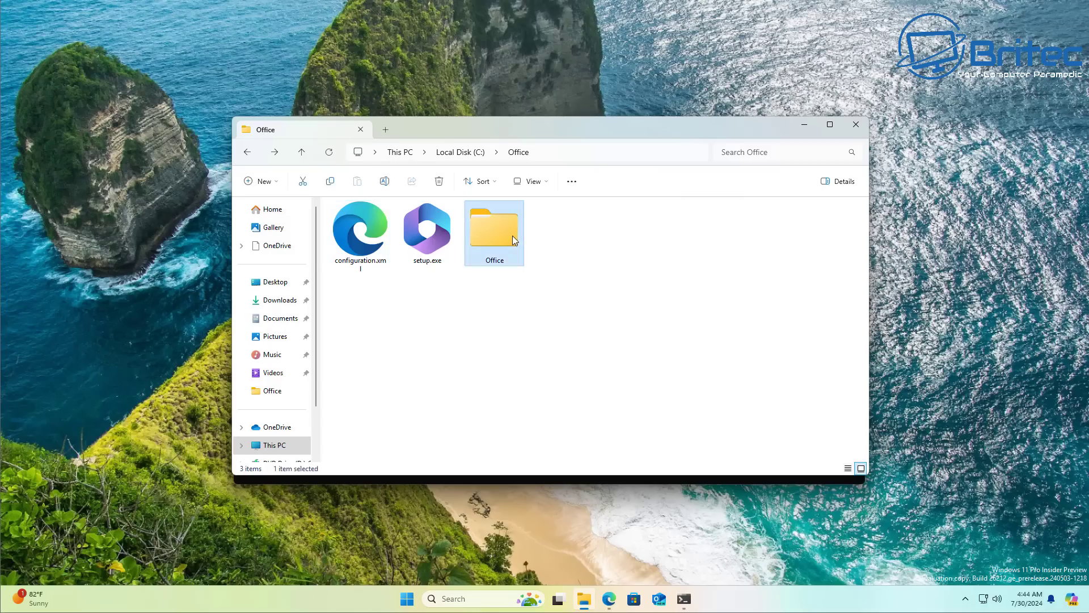
{"action": "left_click", "coordinate": [247, 153]}
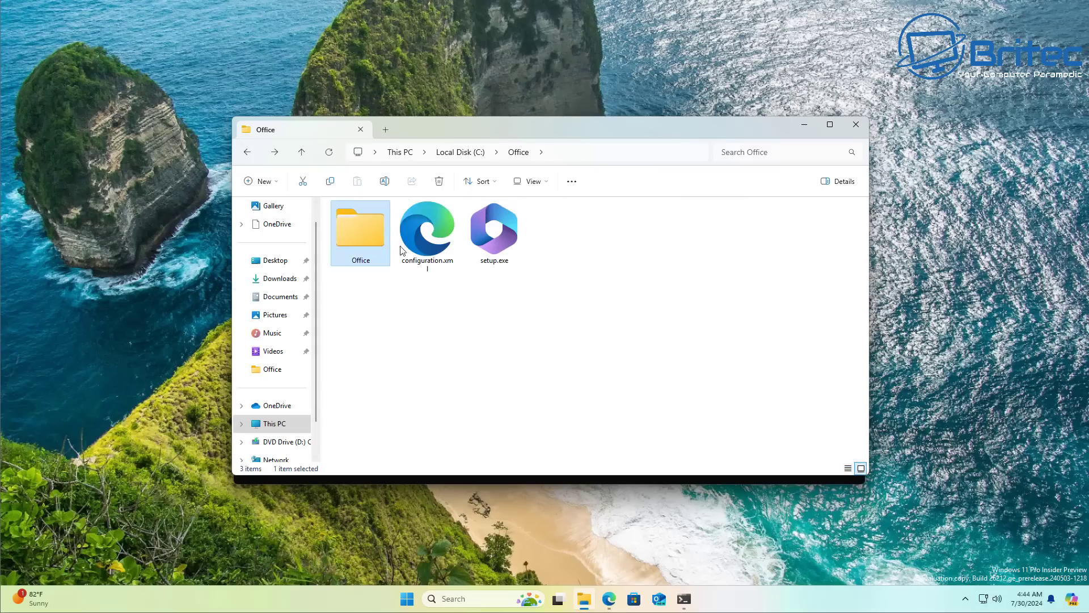
{"action": "left_click", "coordinate": [805, 125]}
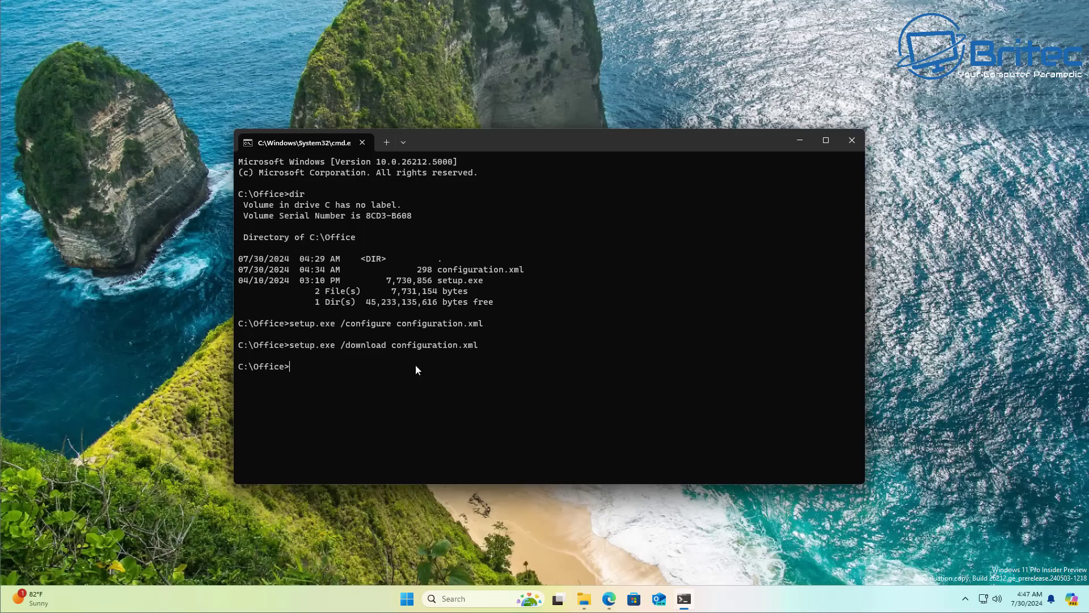
{"action": "left_click", "coordinate": [851, 140]}
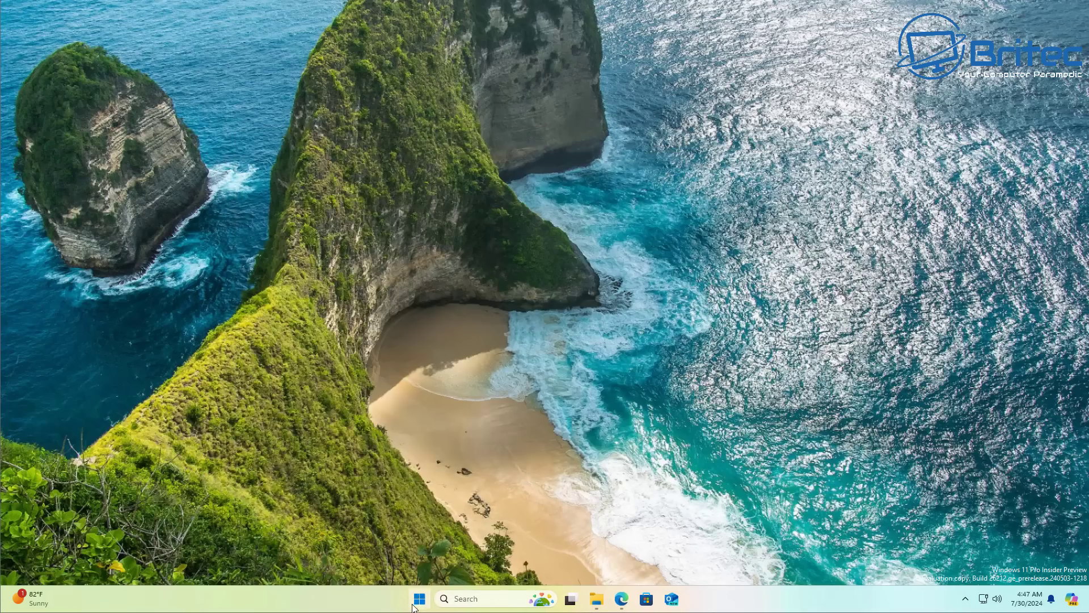
- Launch Word from Start, accept the license, dismiss the privacy notice, and create a blank document
{"action": "left_click", "coordinate": [421, 601]}
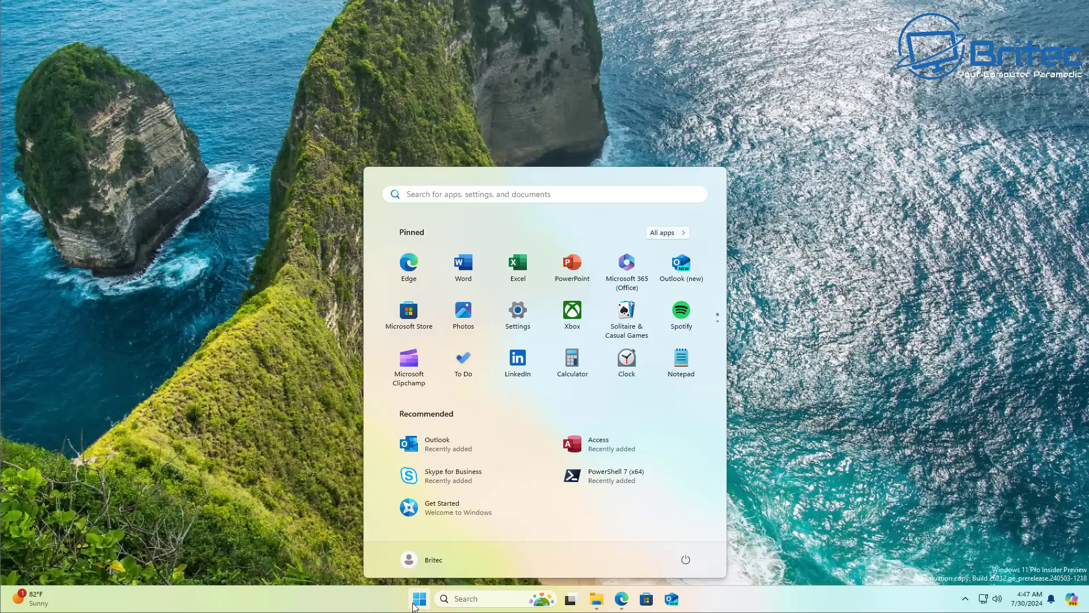
{"action": "left_click", "coordinate": [462, 267]}
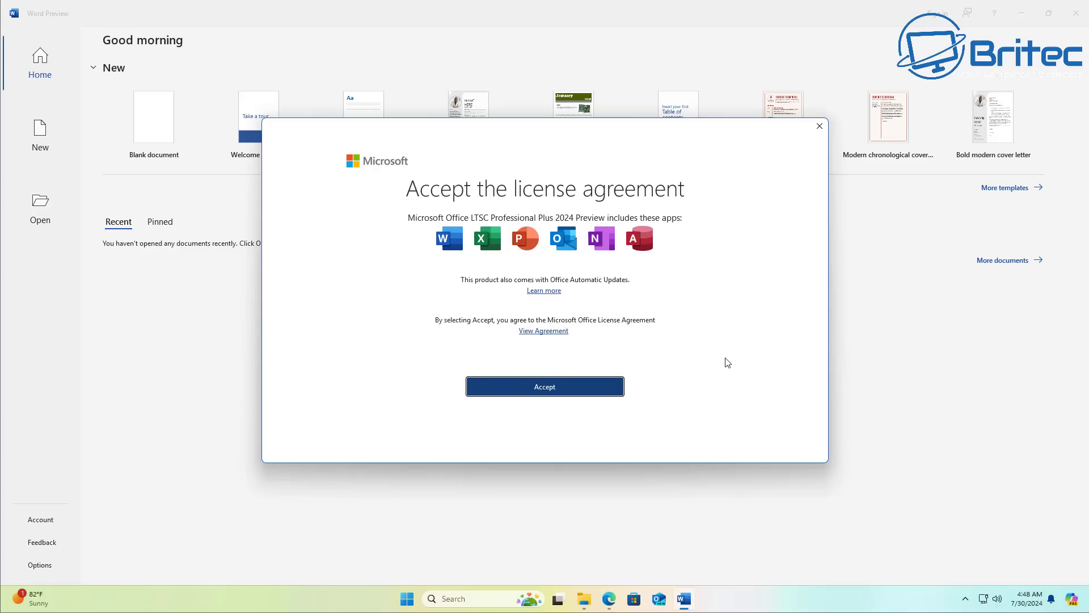
{"action": "left_click", "coordinate": [596, 387]}
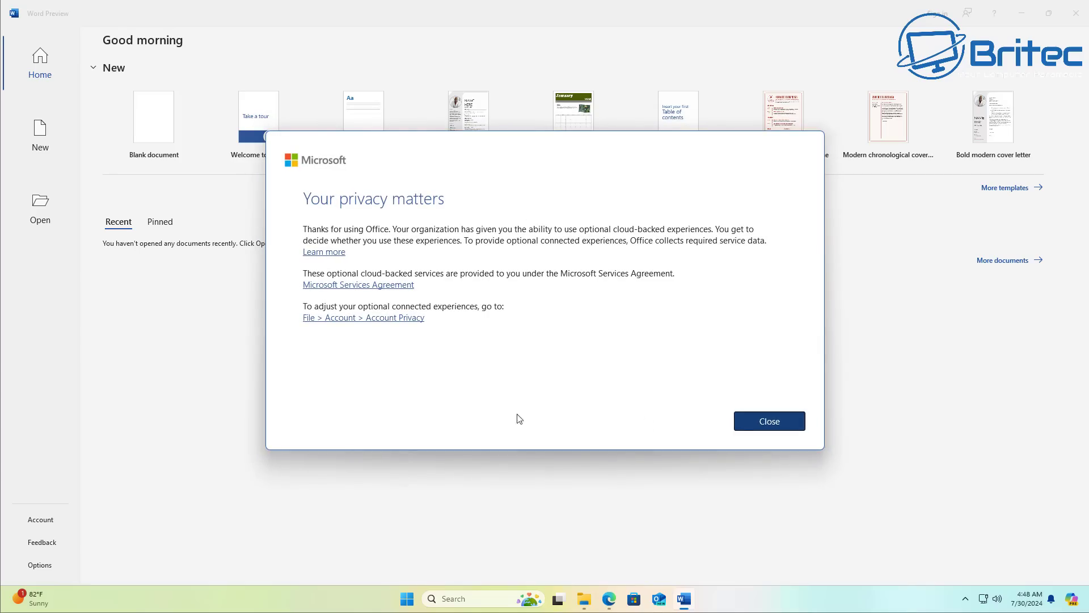
{"action": "left_click", "coordinate": [744, 427]}
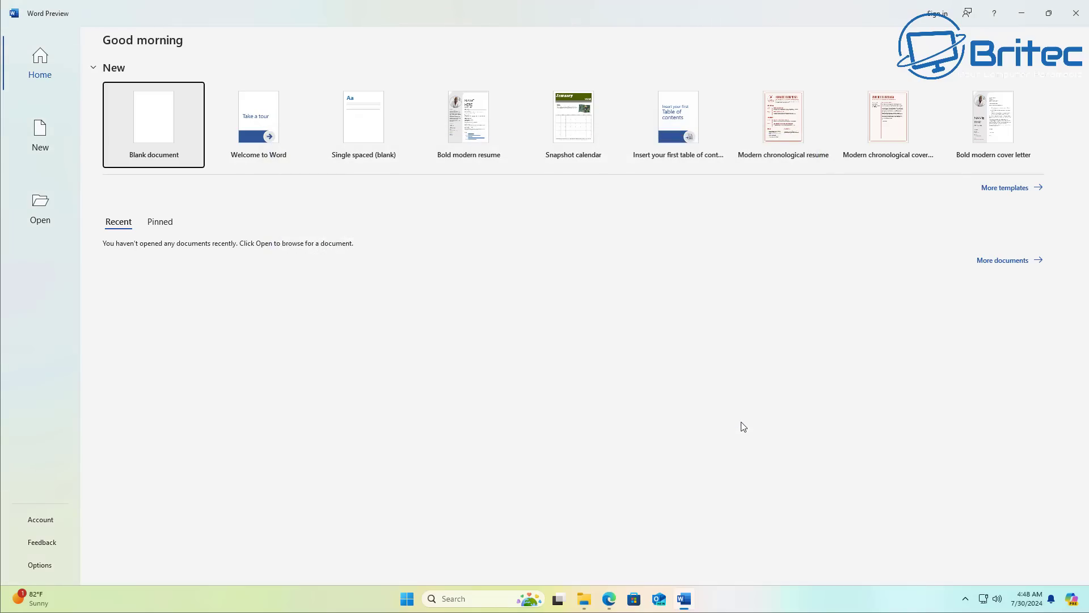
{"action": "left_click", "coordinate": [153, 136]}
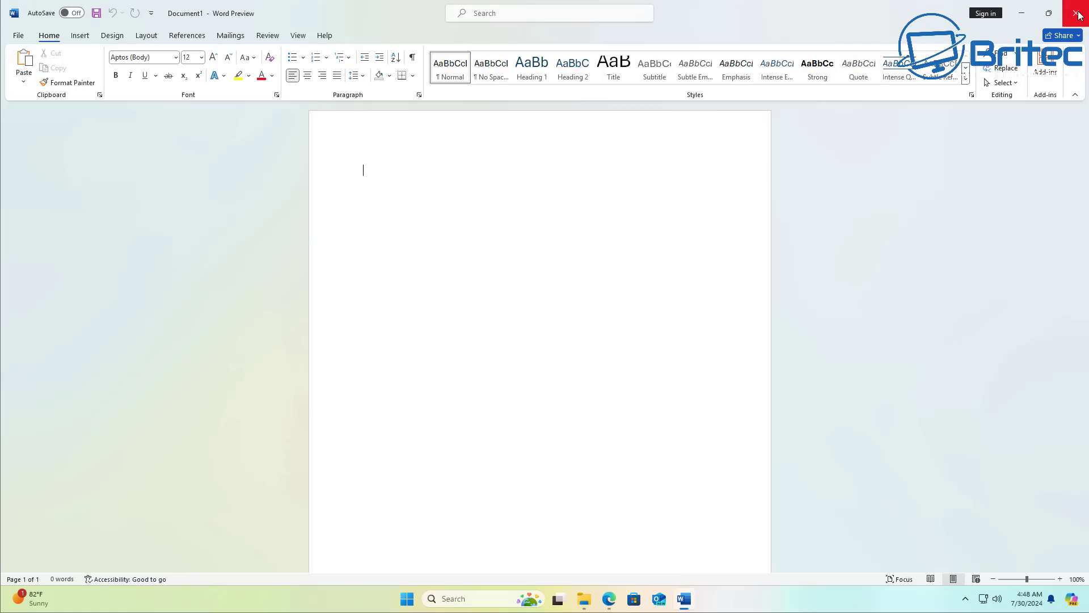
- View the Account page's unlicensed Office LTSC Professional Plus 2024 Preview, dismissing the sign-in prompt without signing in
{"action": "left_click", "coordinate": [19, 36]}
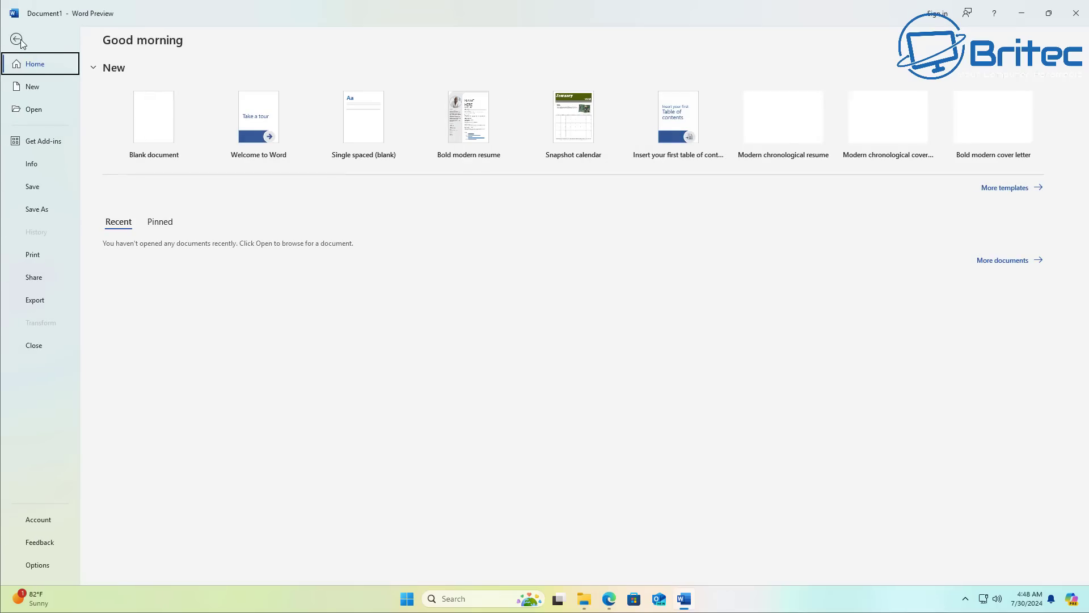
{"action": "left_click", "coordinate": [38, 521]}
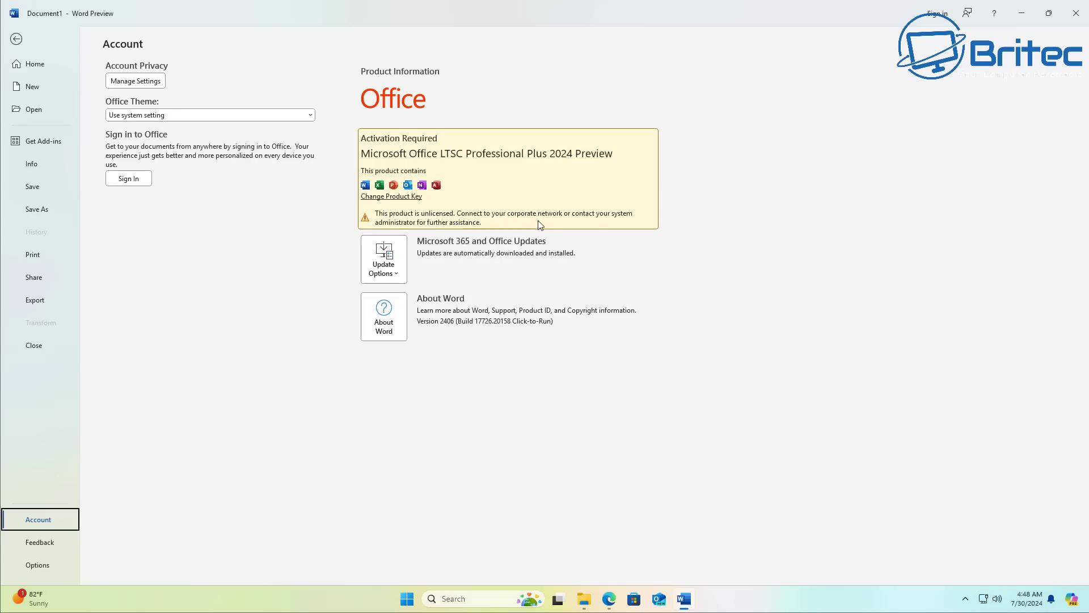
{"action": "left_click", "coordinate": [930, 17]}
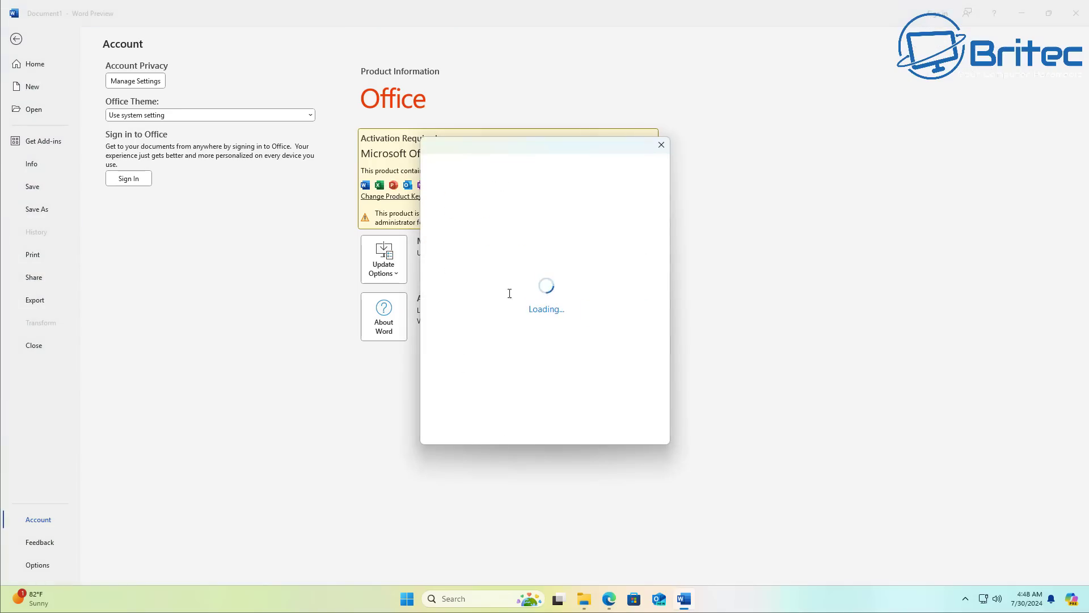
{"action": "left_click", "coordinate": [691, 125]}
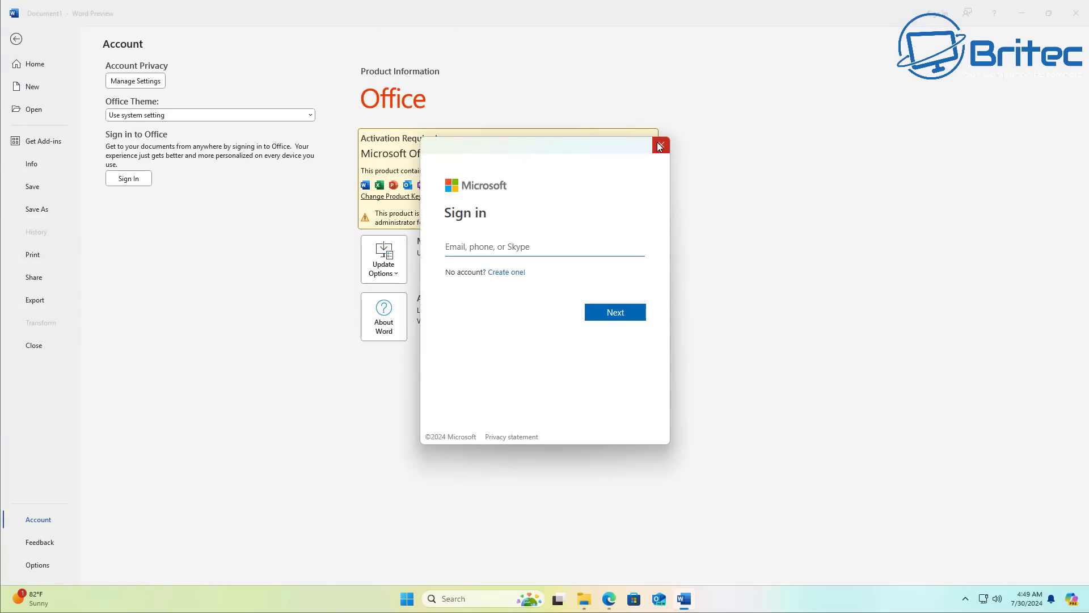
{"action": "left_click", "coordinate": [661, 145]}
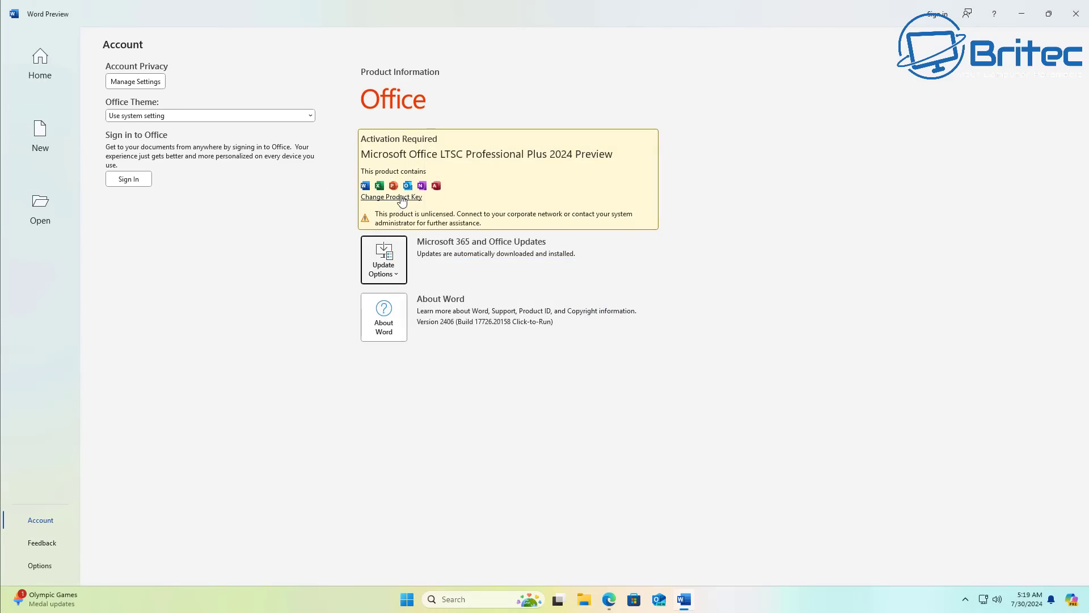
- Enter the product key through Change Product Key and activate Office
{"action": "left_click", "coordinate": [401, 197]}
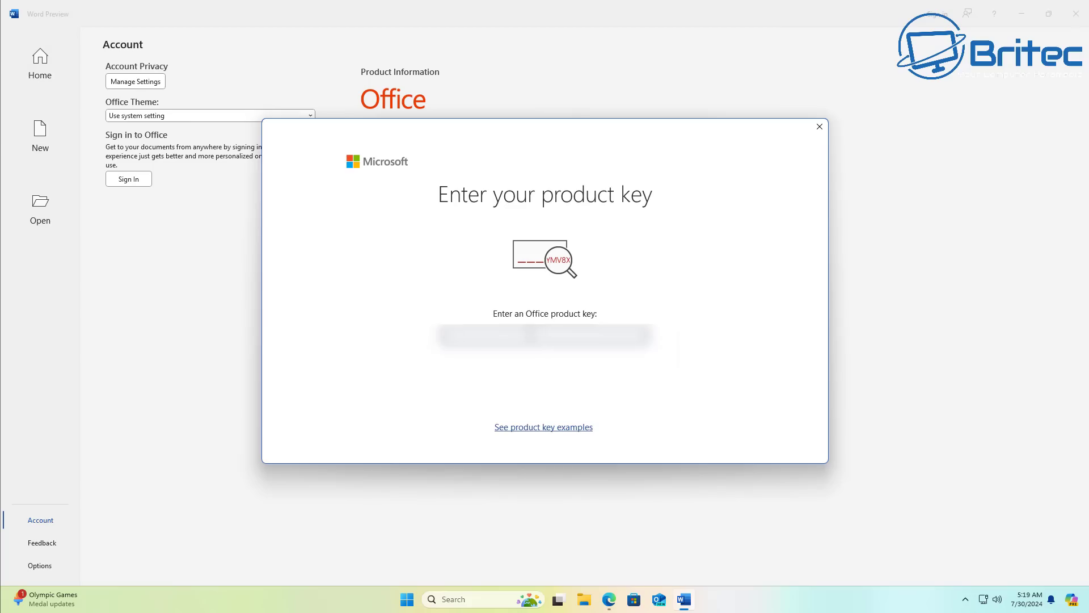
{"action": "left_click", "coordinate": [565, 402]}
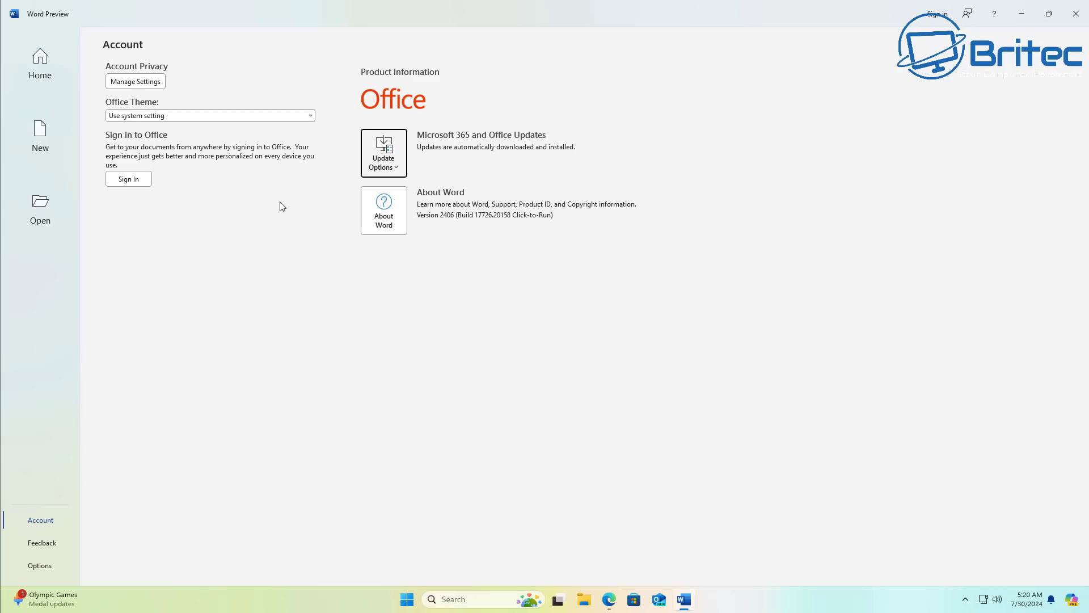
- Create a blank Document1 keeping the system theme, then view its Account page showing Version 2406
{"action": "left_click", "coordinate": [40, 70]}
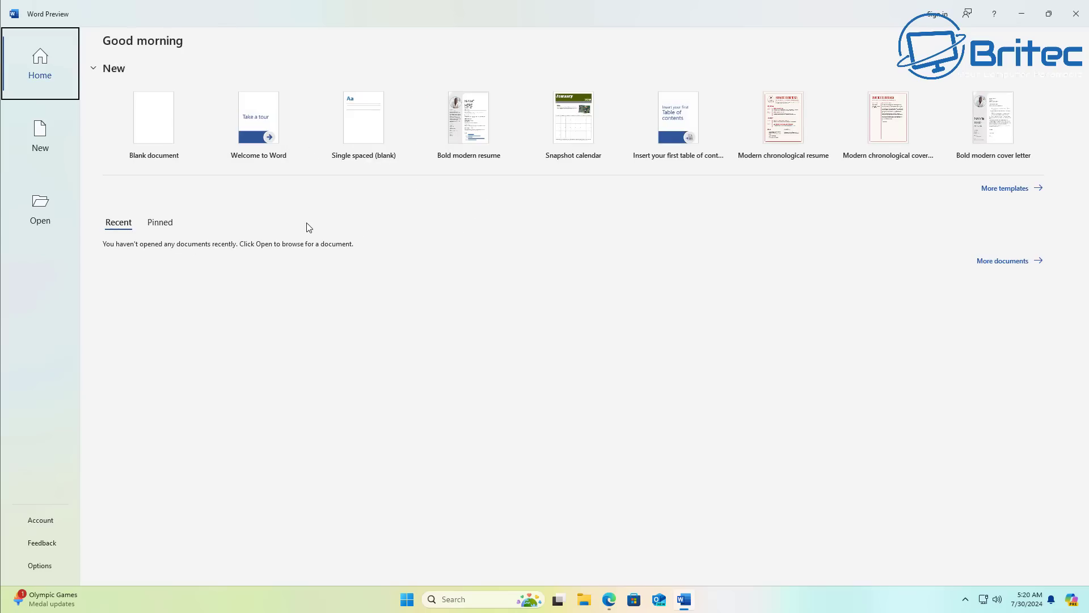
{"action": "left_click", "coordinate": [153, 118]}
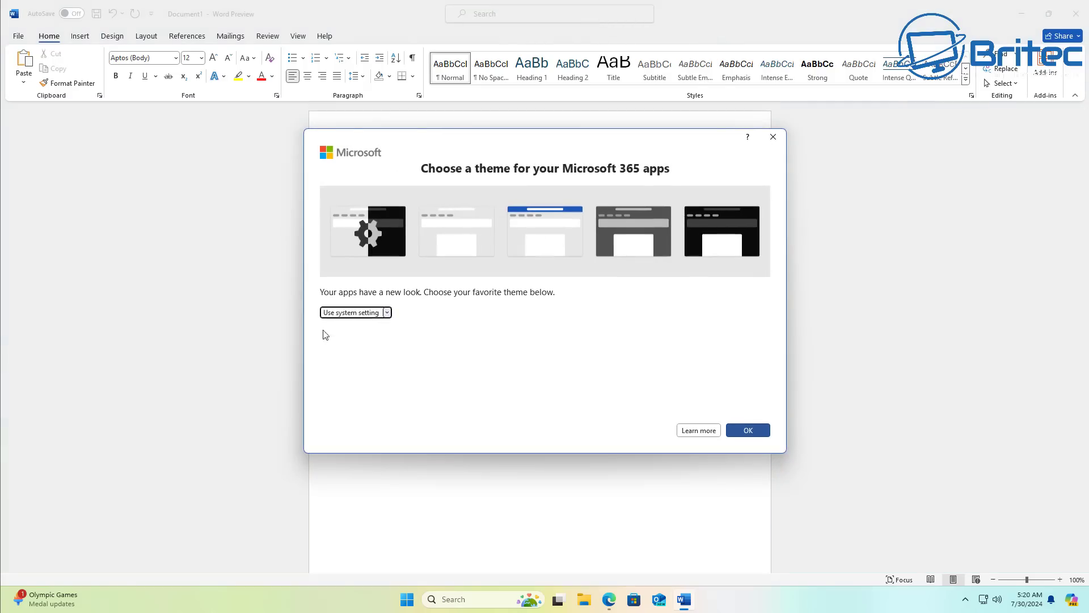
{"action": "left_click", "coordinate": [760, 431]}
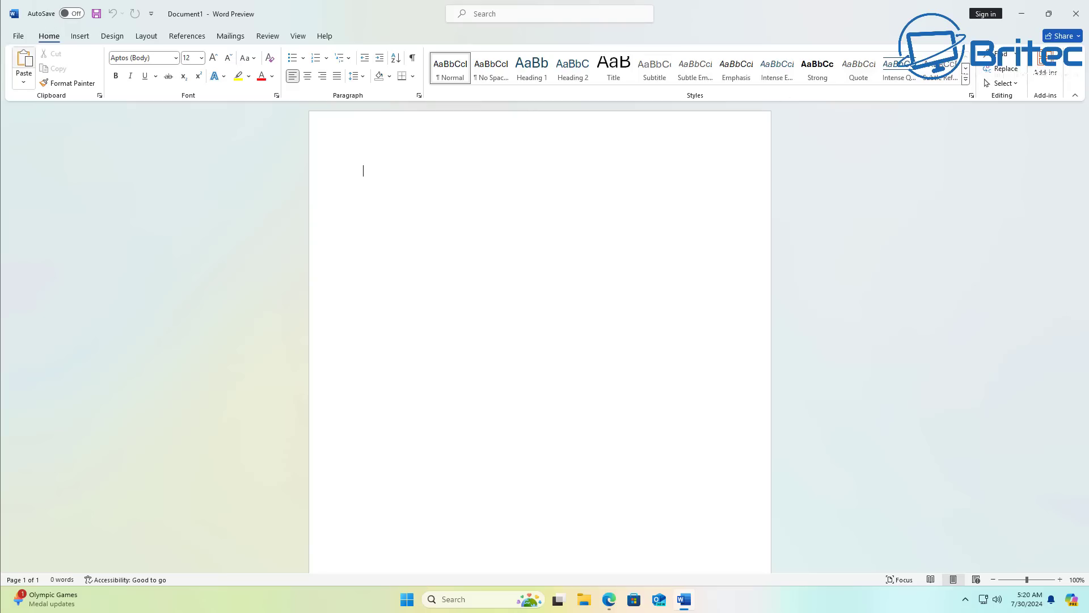
{"action": "left_click", "coordinate": [19, 37]}
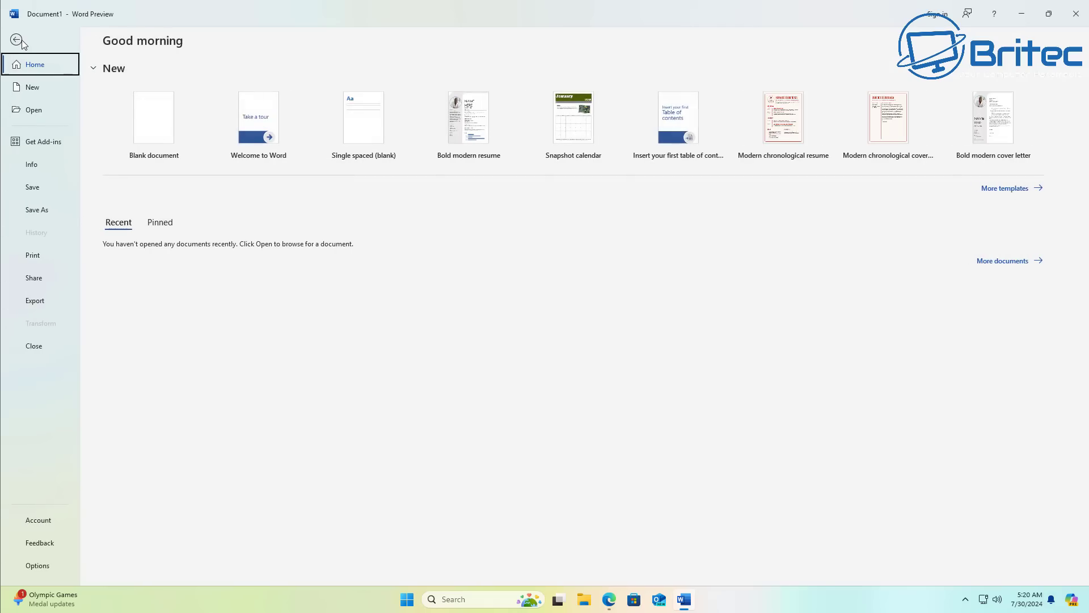
{"action": "left_click", "coordinate": [49, 519]}
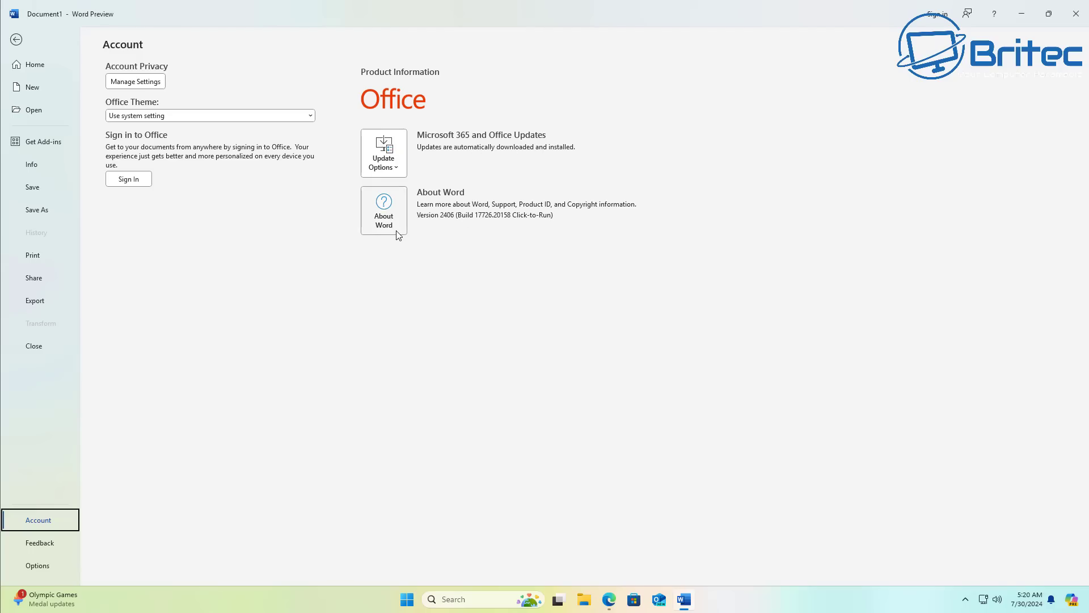
- Run Update Now from Update Options and dismiss the 'You're up to date!' confirmation
{"action": "left_click", "coordinate": [386, 162]}
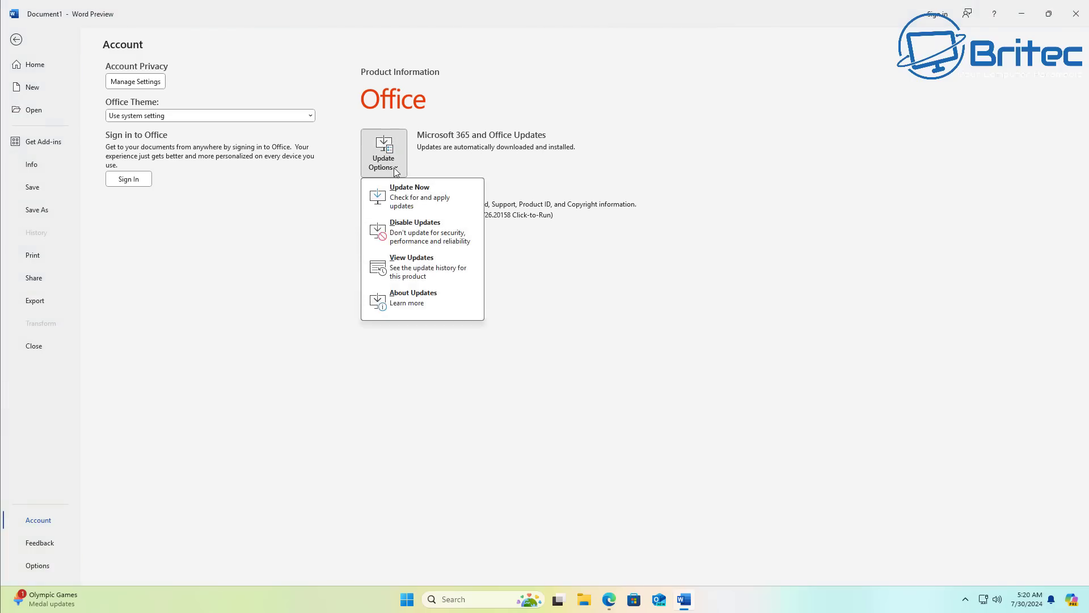
{"action": "left_click", "coordinate": [418, 192]}
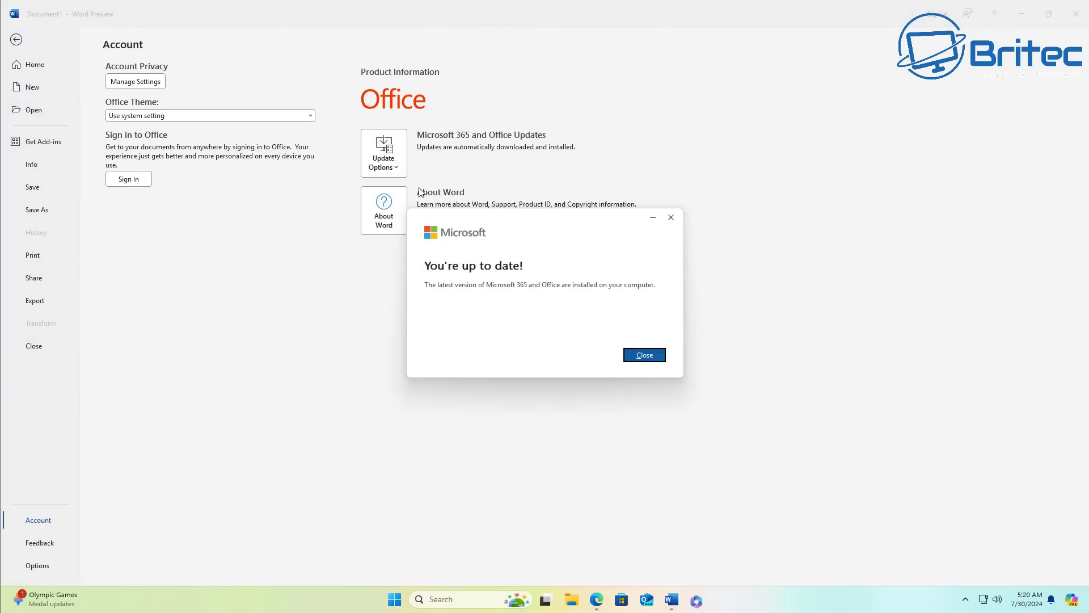
{"action": "left_click", "coordinate": [637, 355]}
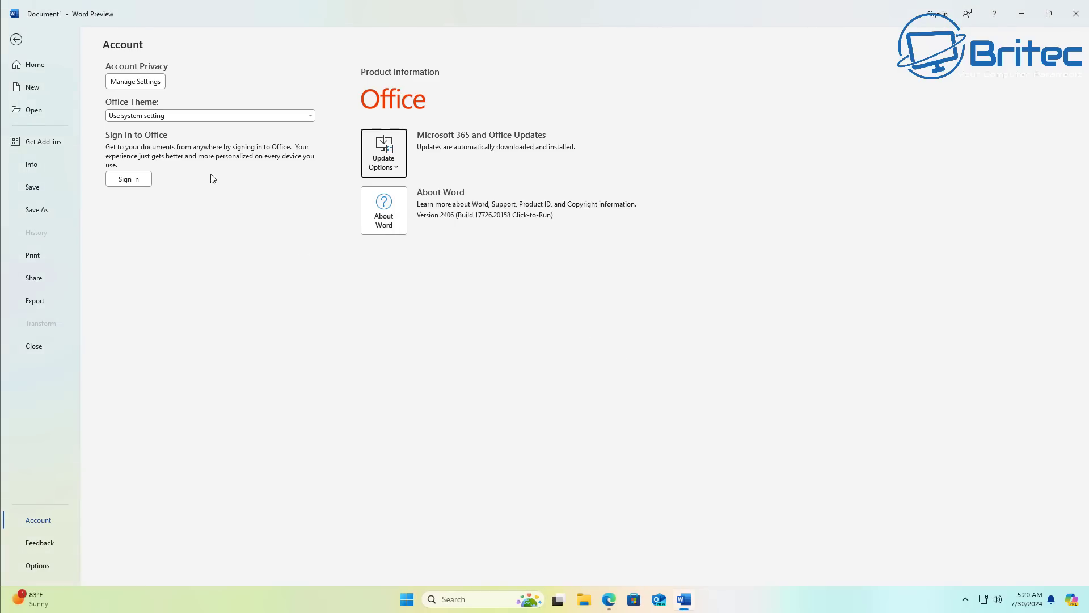